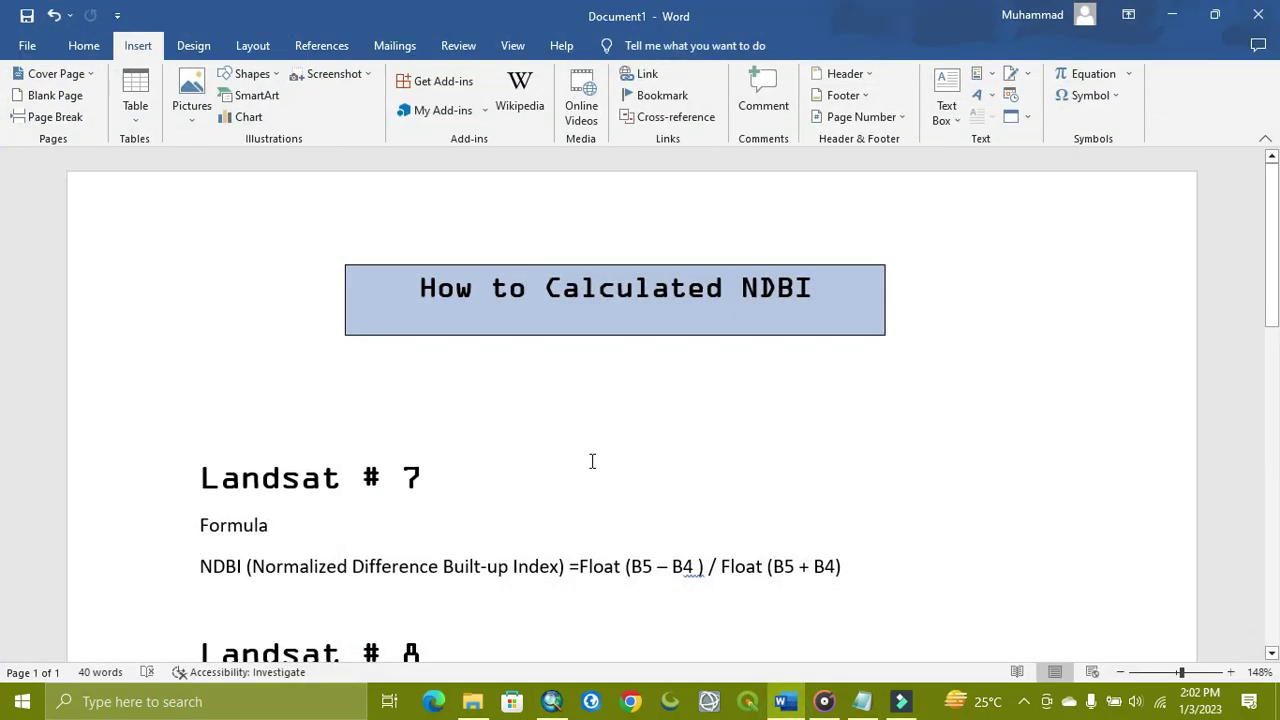
Review the Landsat 7 and Landsat 8 NDBI formulas in Word, then return to ArcMap
scroll(592, 461, "down", 1)
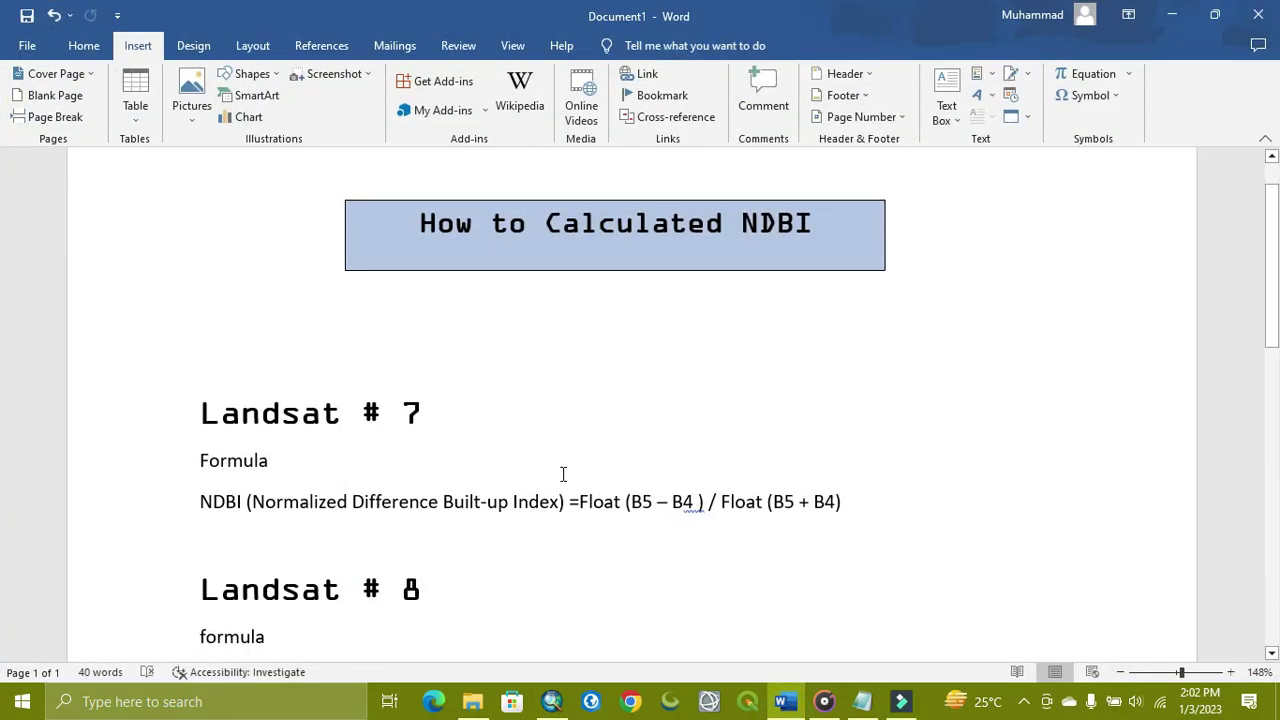
scroll(390, 477, "down", 1)
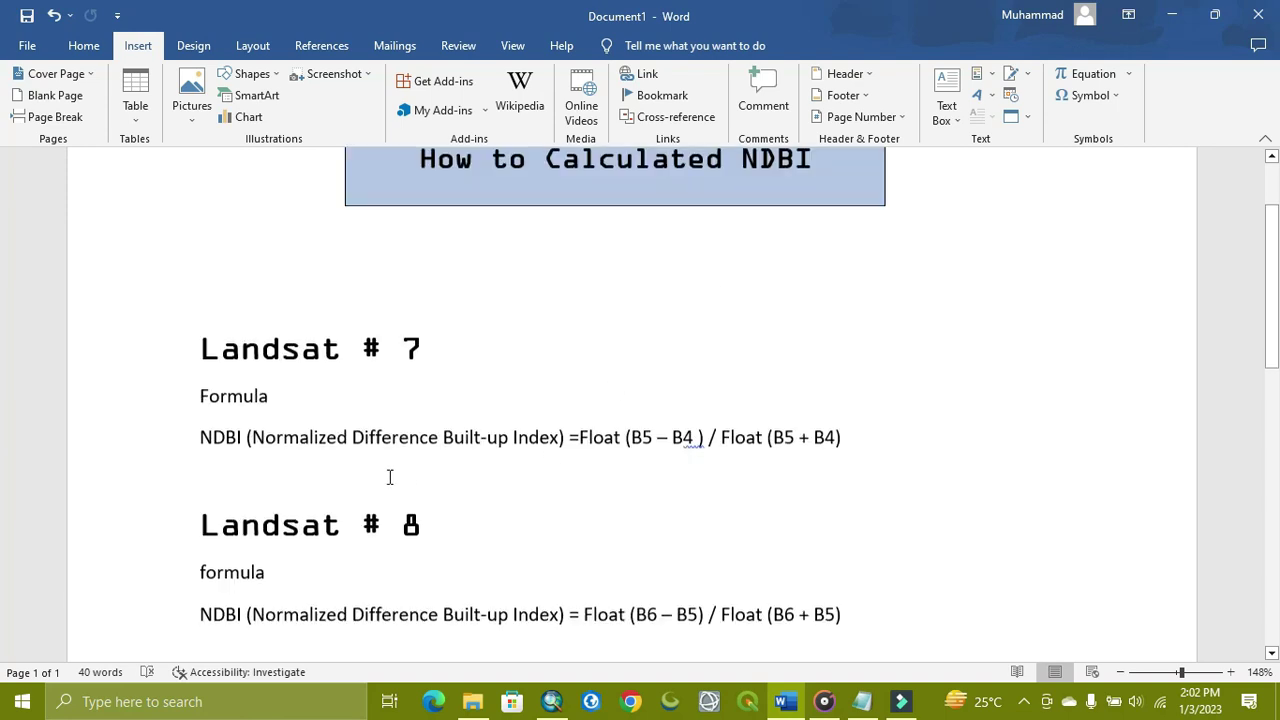
scroll(394, 477, "down", 1)
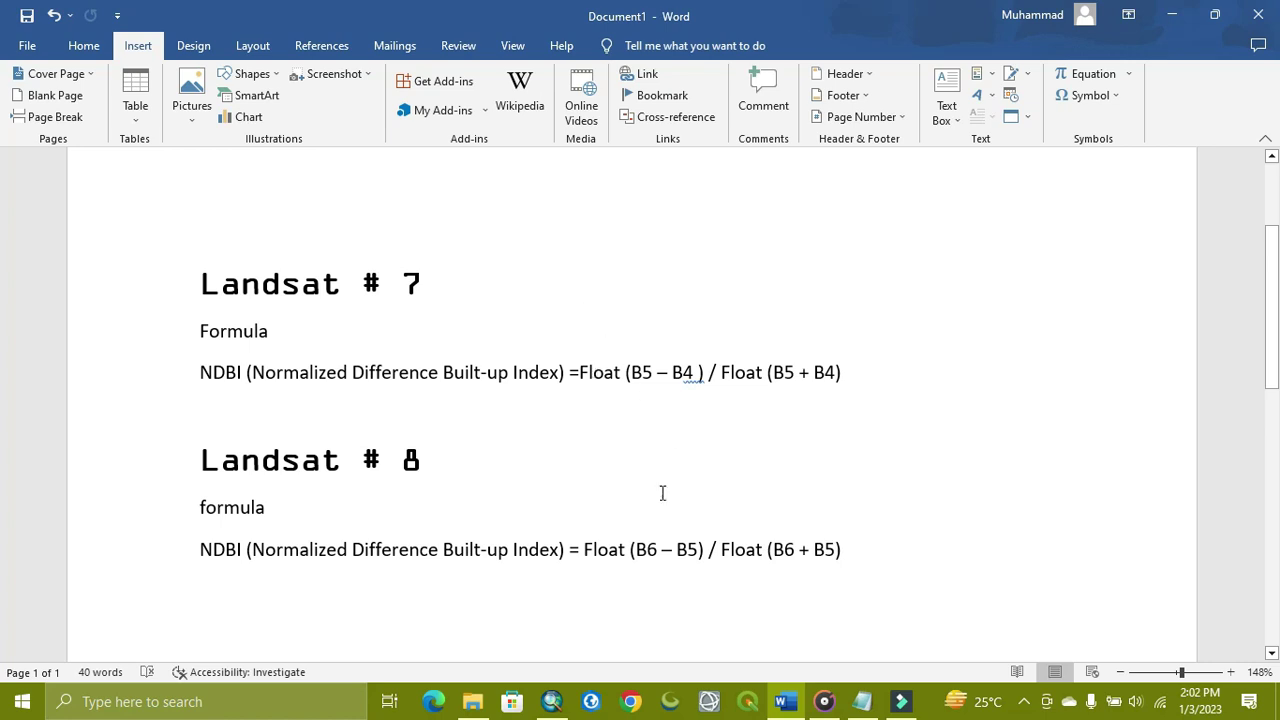
left_click(551, 701)
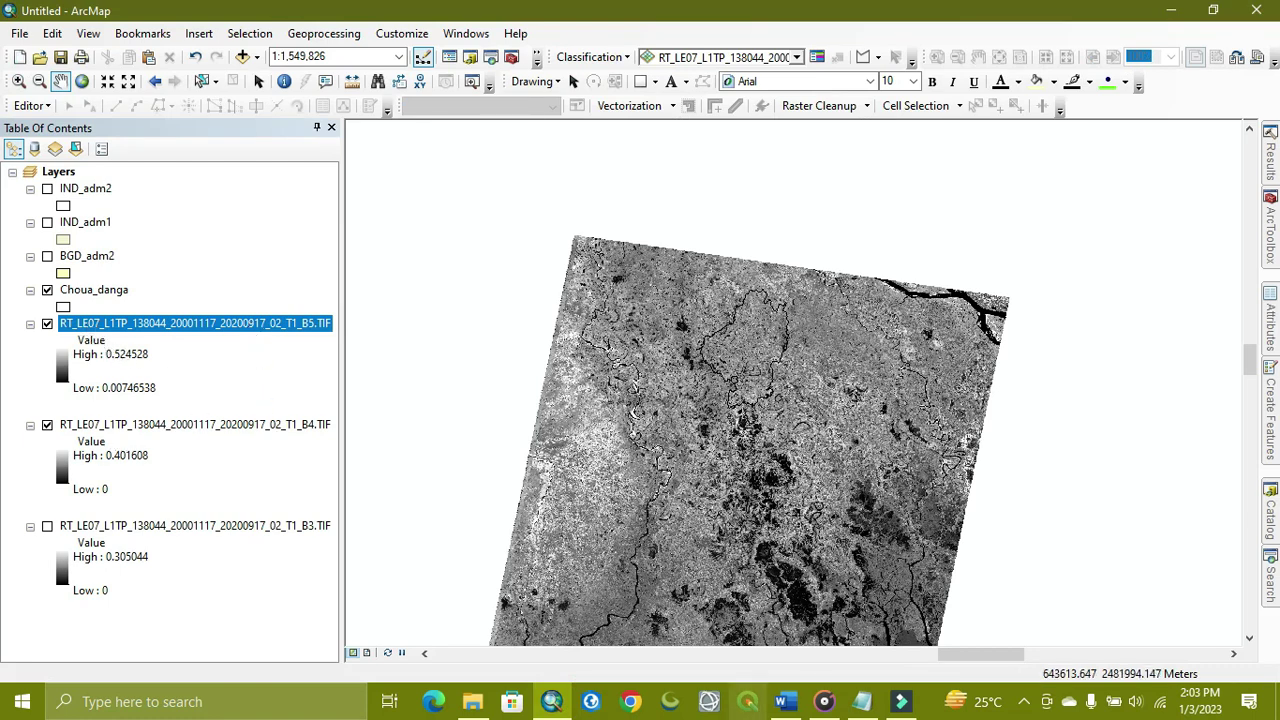
Check the Word formula notes again and bring up the Raster Calculator in ArcMap
left_click(784, 702)
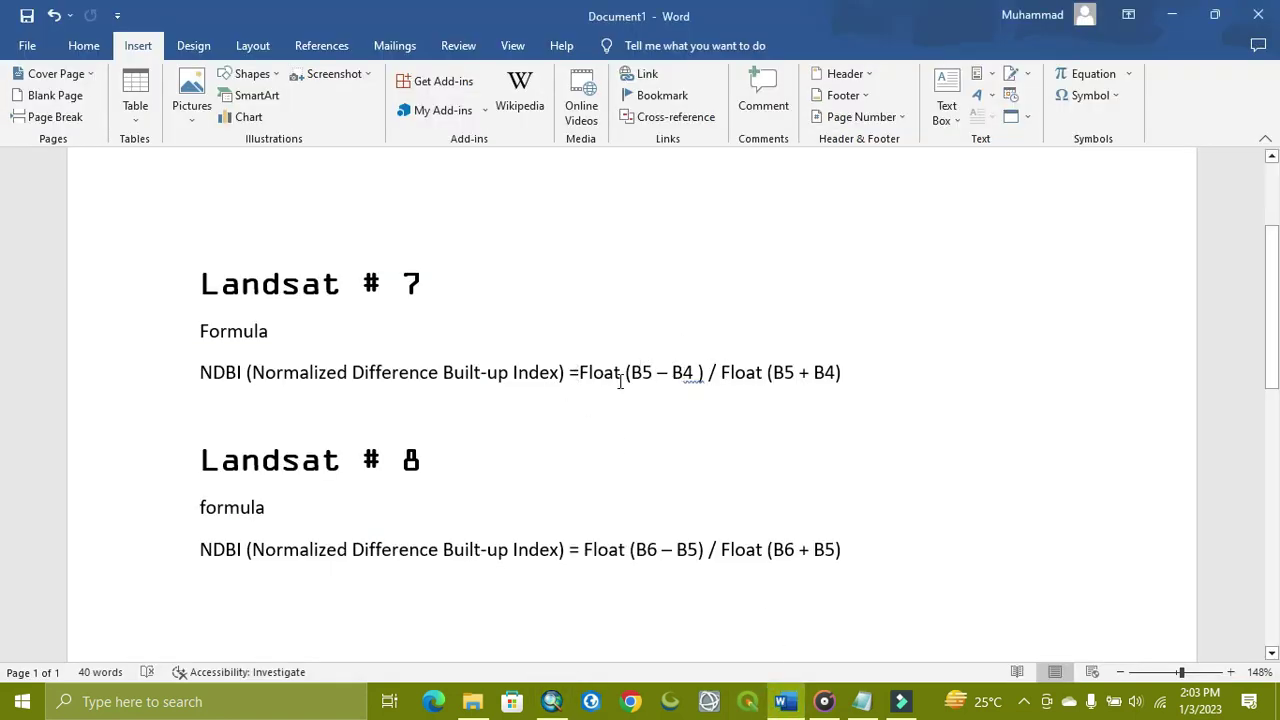
key("alt+Tab")
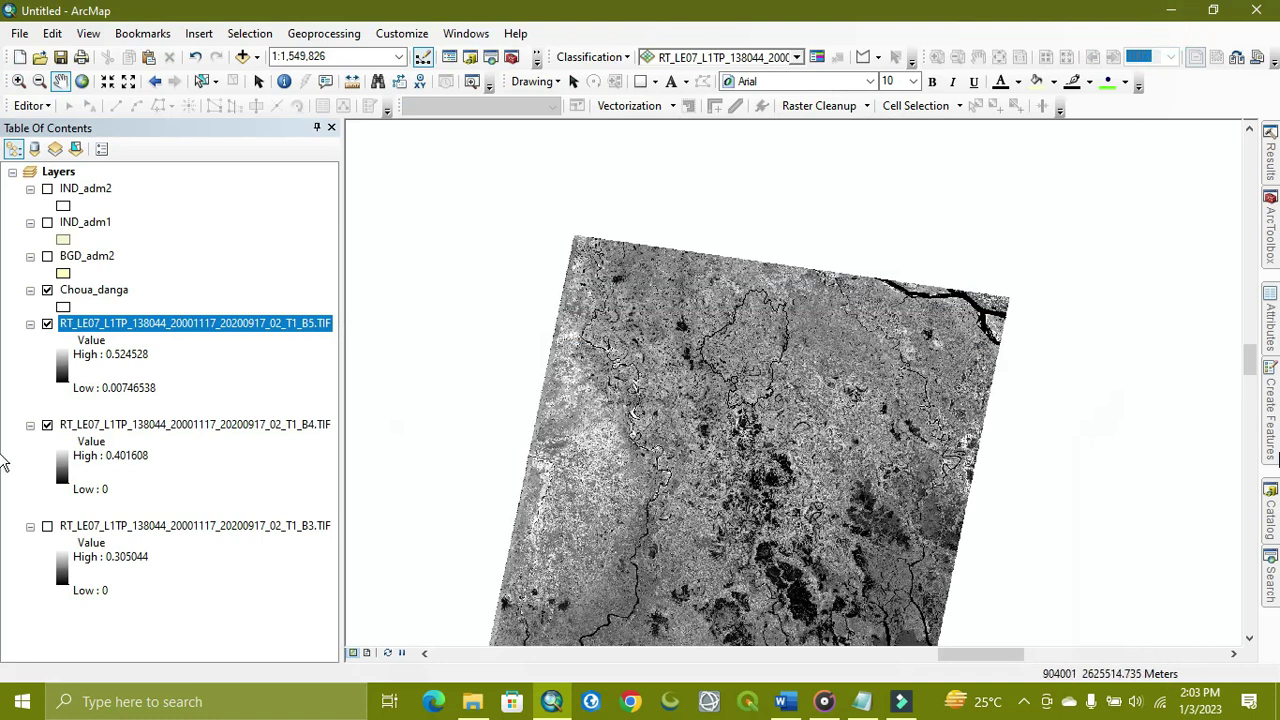
left_click(1270, 578)
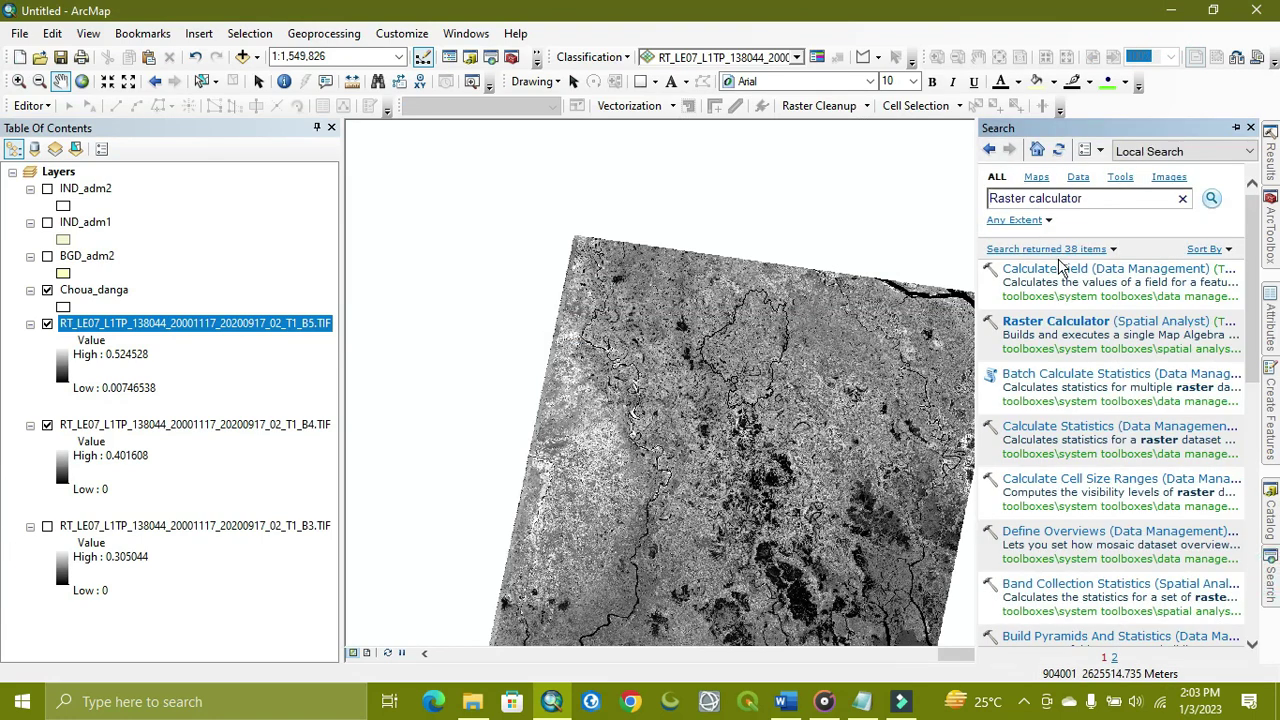
left_click(1055, 322)
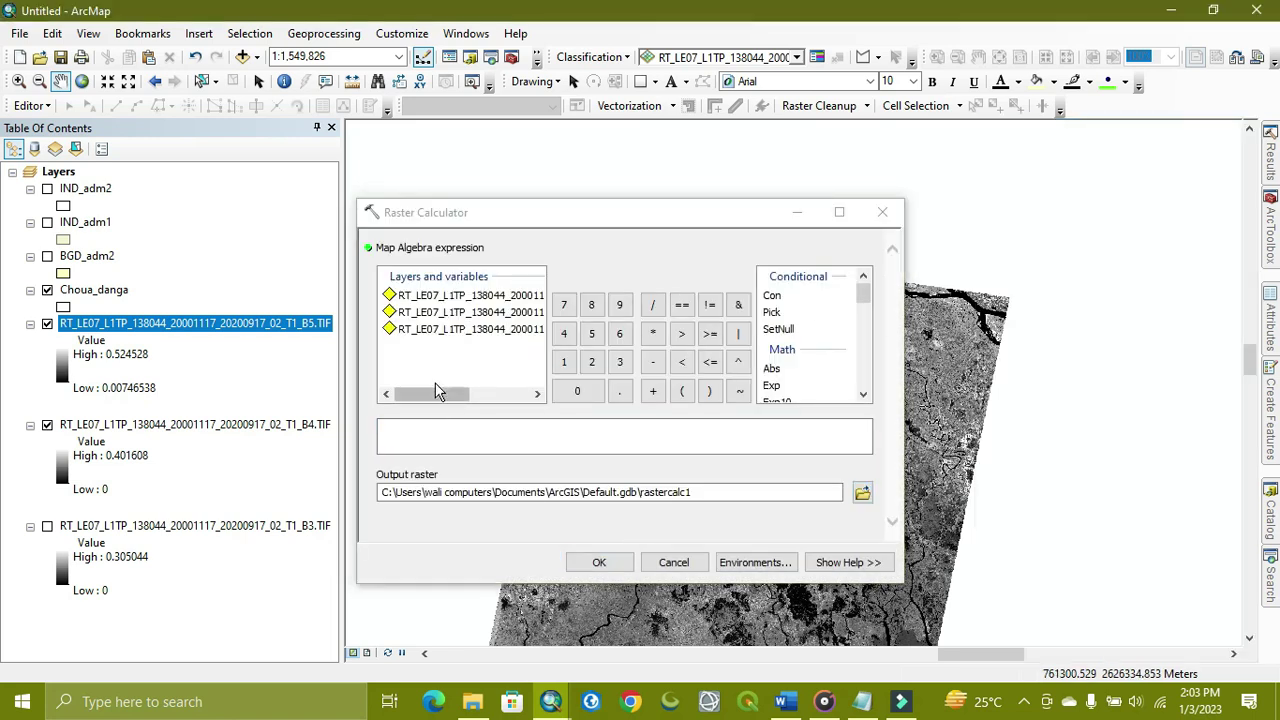
Build the expression Float(B5 - B4) / Float(B5 + B4) from the Landsat 7 band layers
scroll(779, 383, "down", 1)
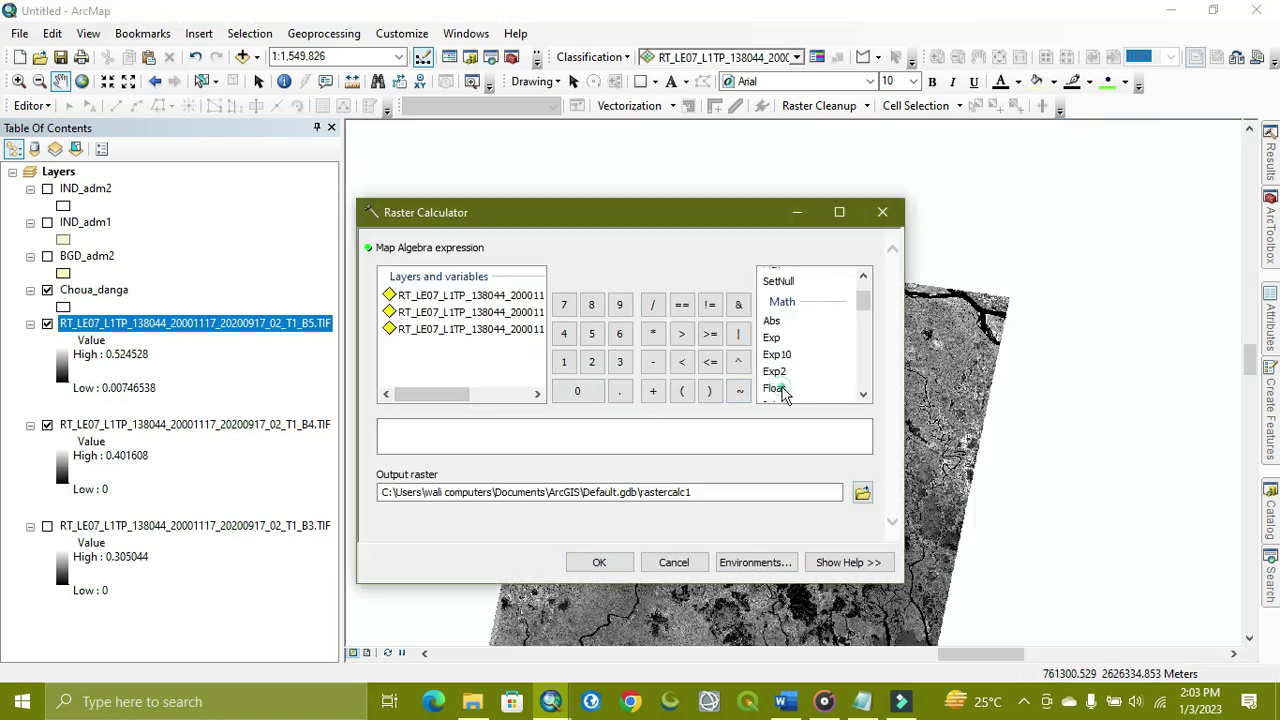
double_click(775, 388)
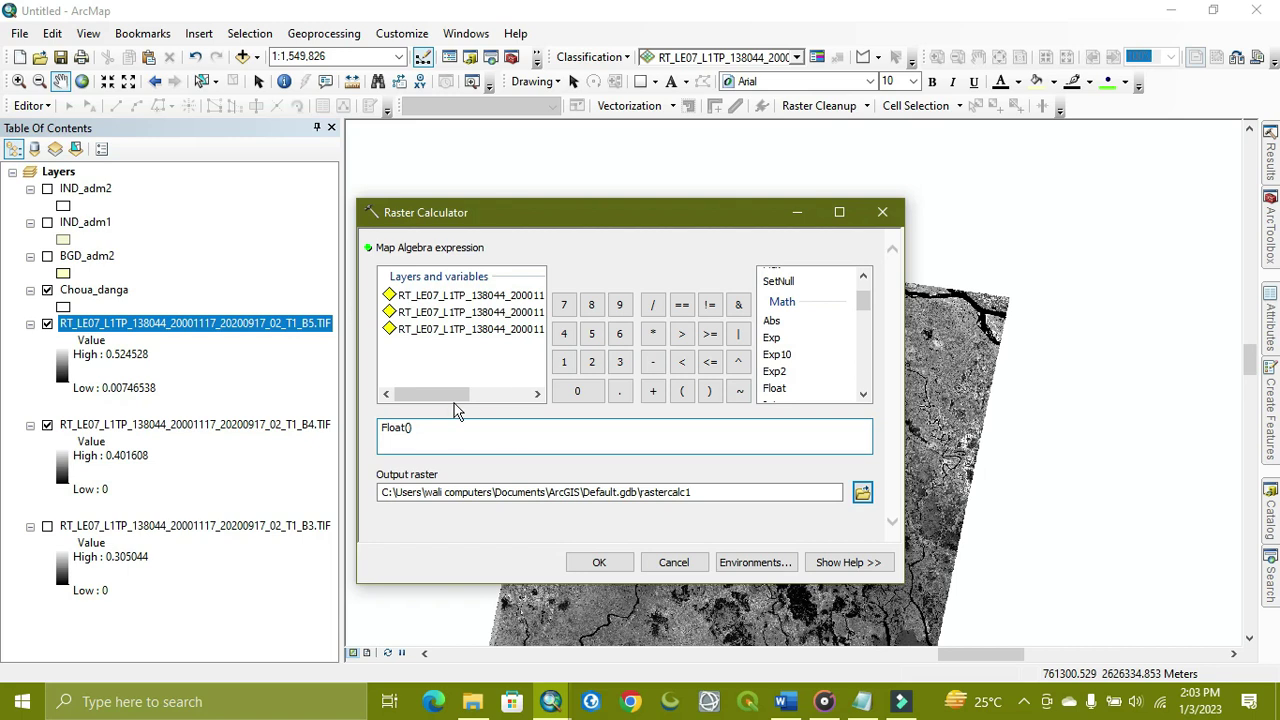
left_click_drag(463, 394, 529, 394)
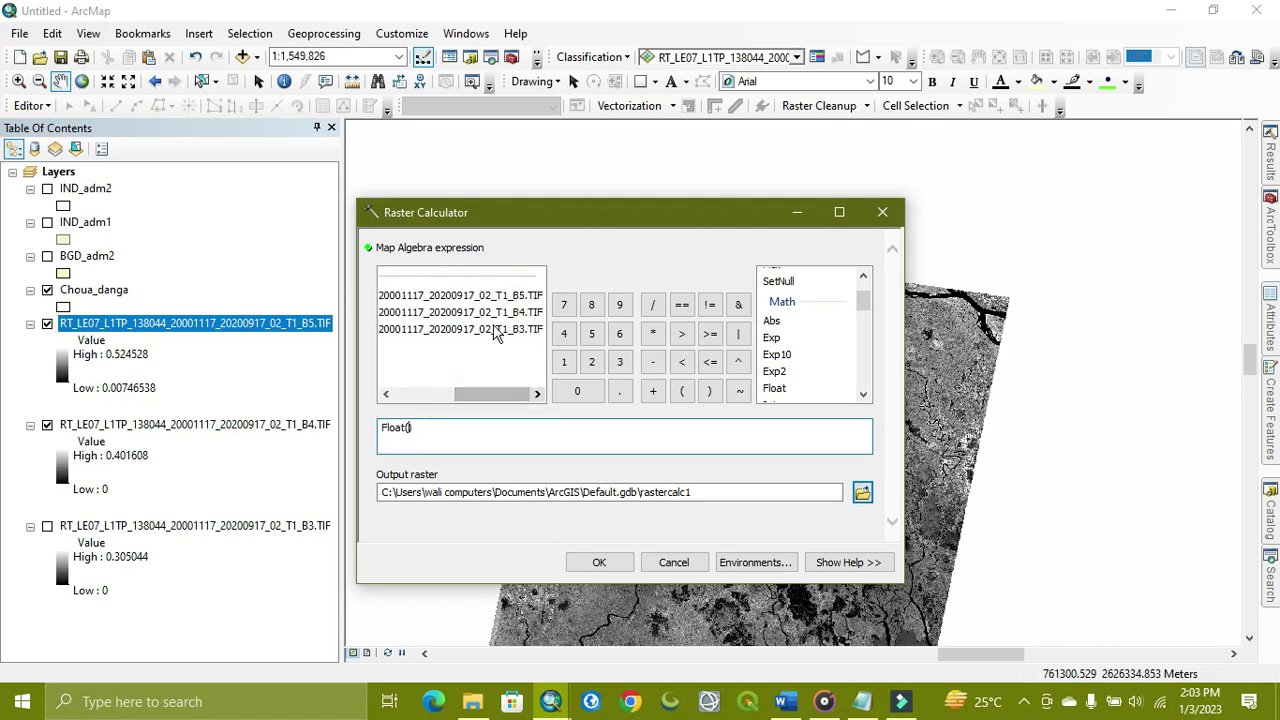
double_click(497, 296)
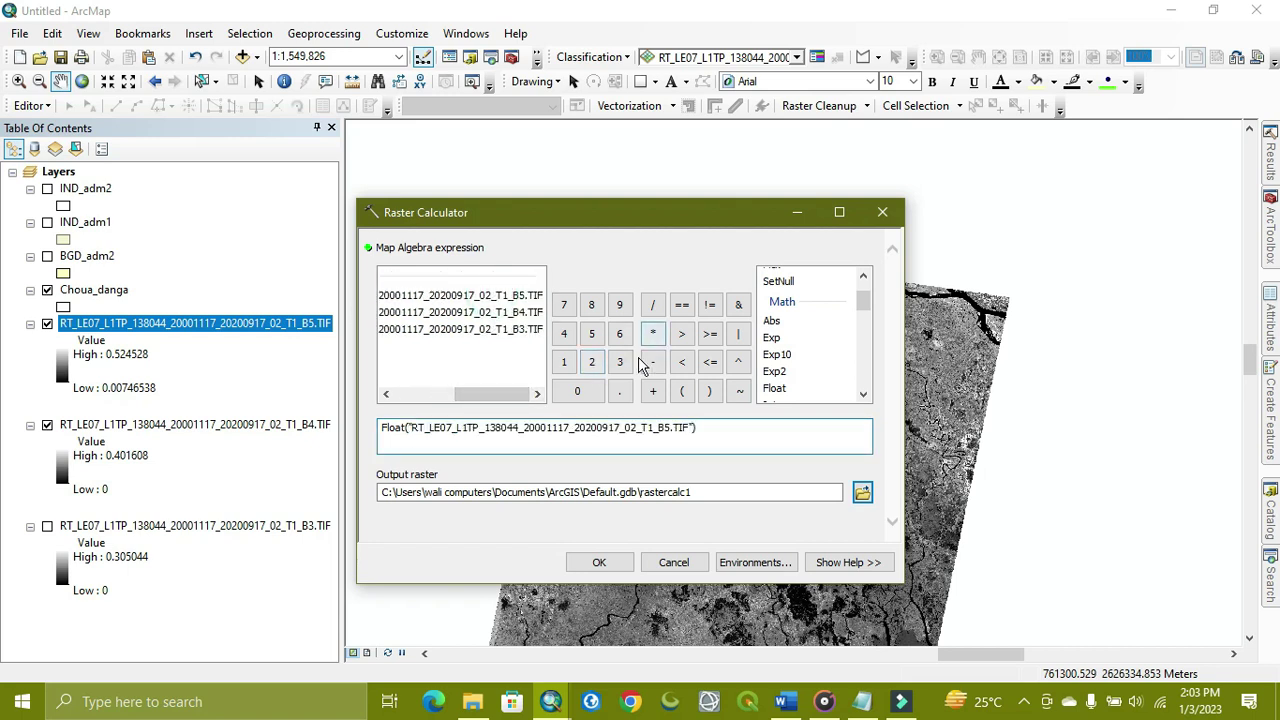
left_click(652, 362)
double_click(497, 312)
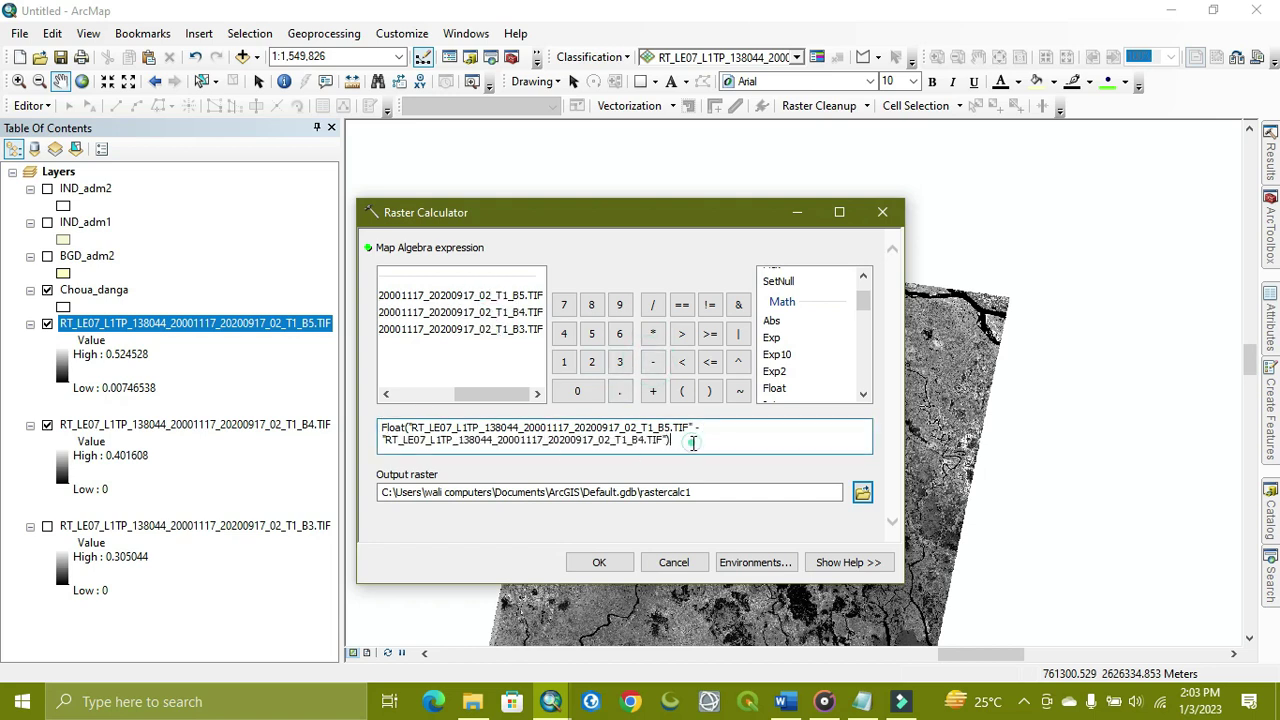
left_click(652, 304)
double_click(777, 390)
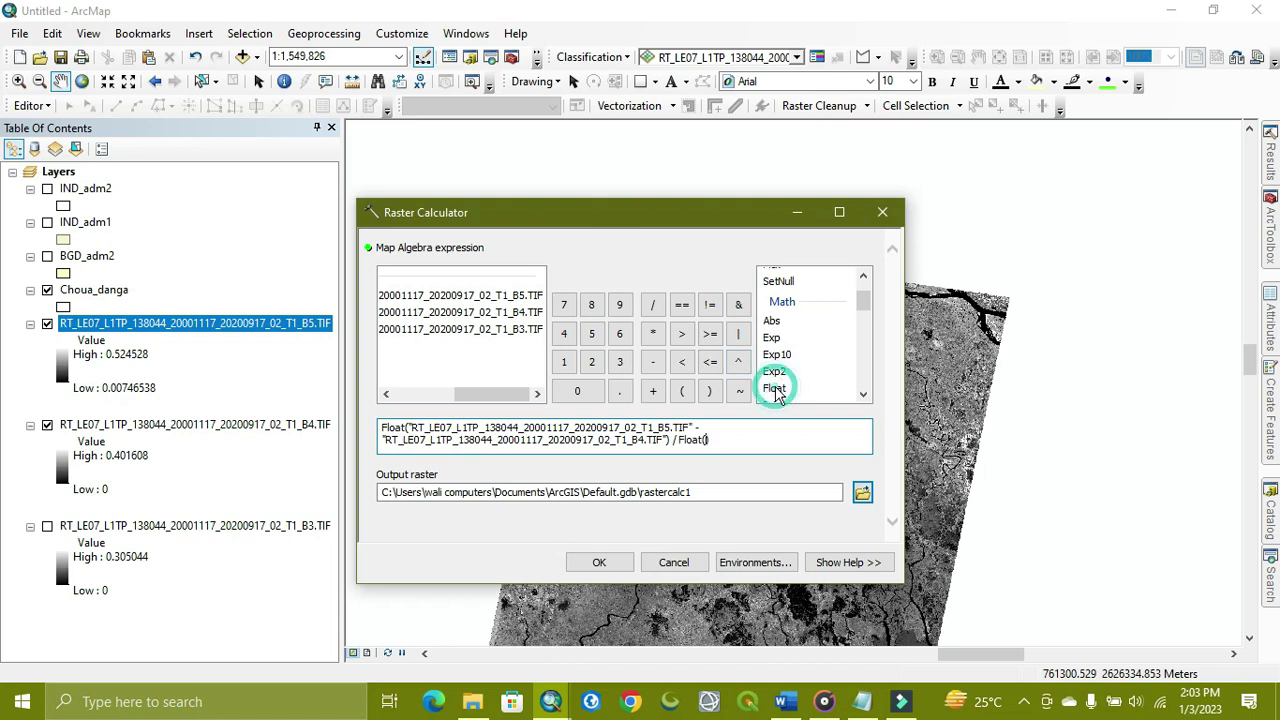
double_click(514, 297)
left_click(652, 390)
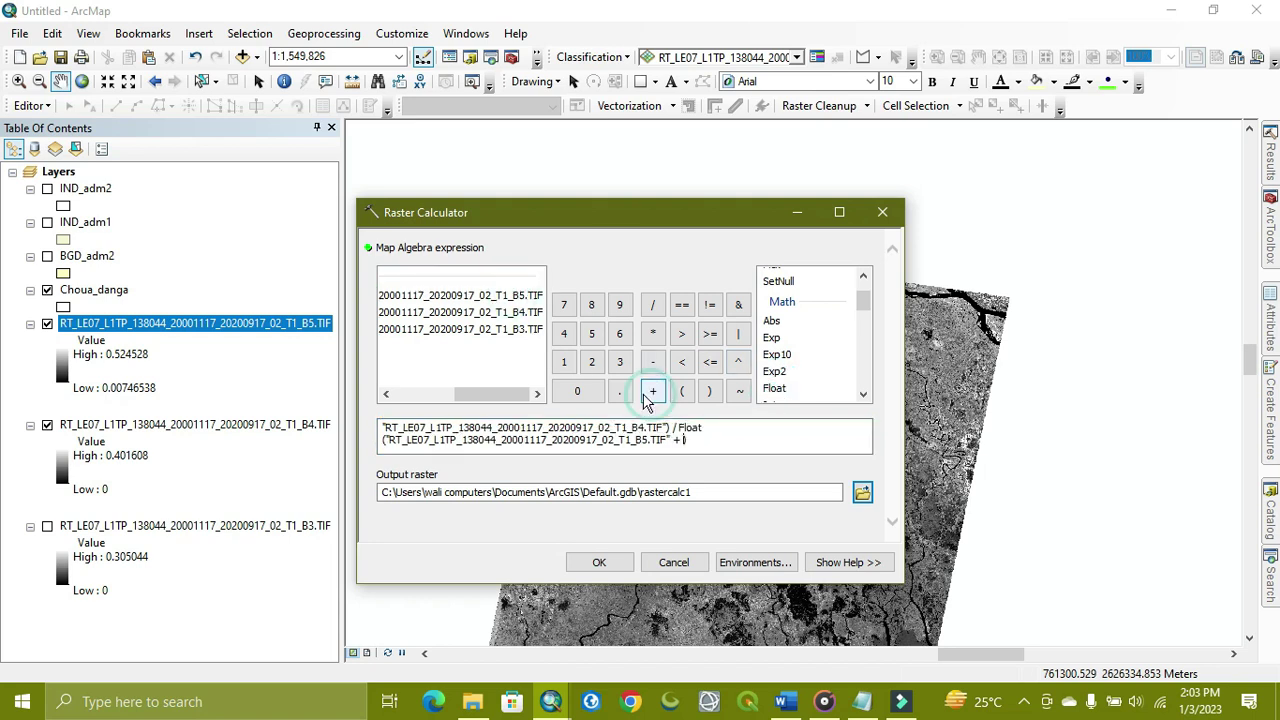
double_click(500, 312)
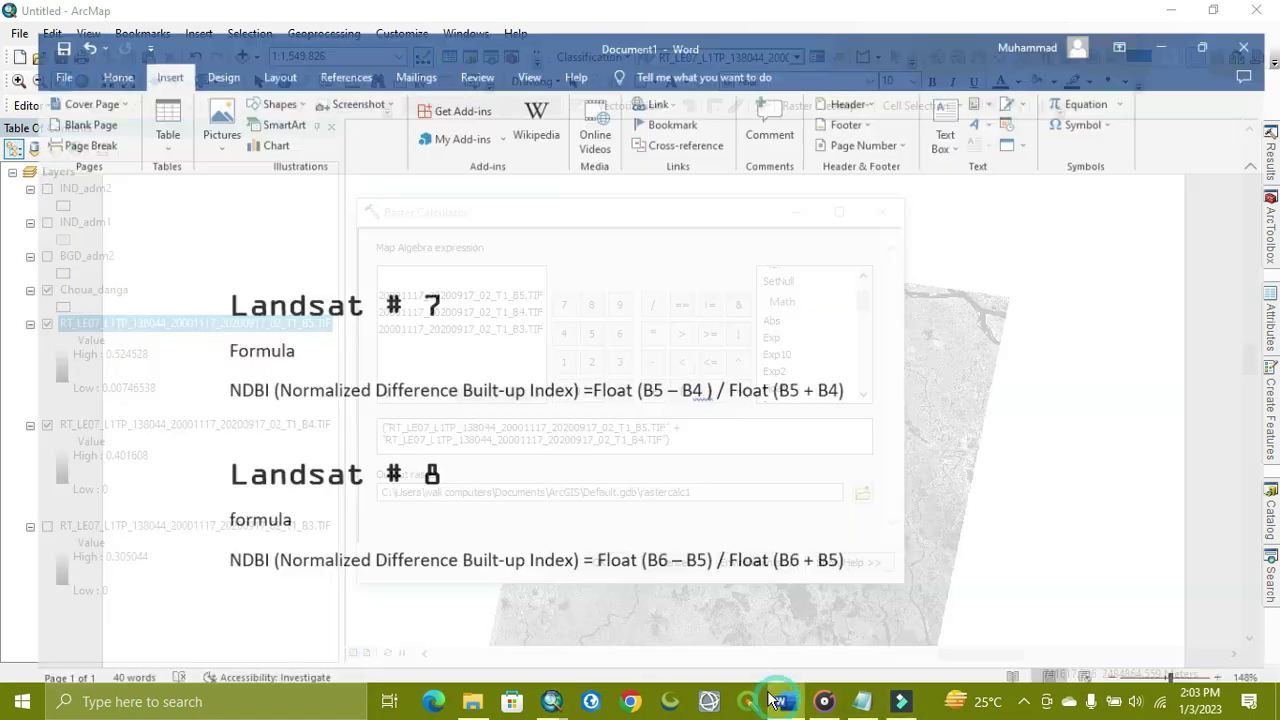
left_click(790, 615)
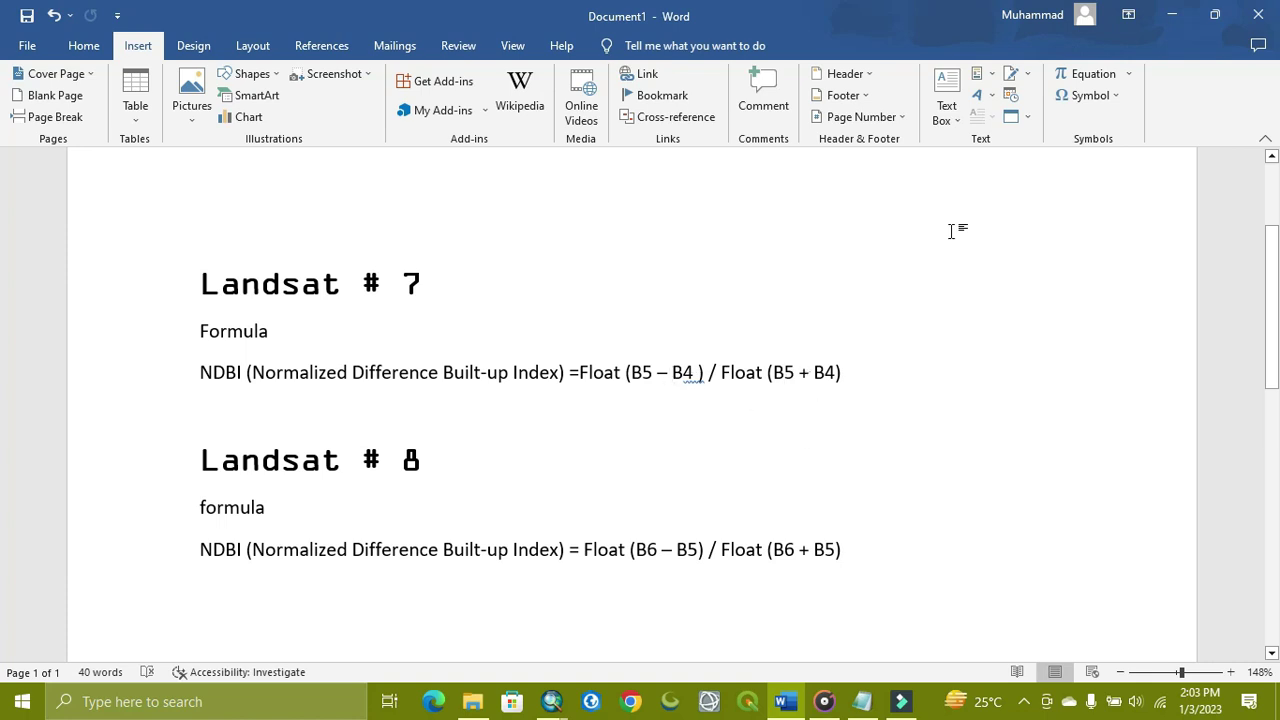
left_click(1172, 15)
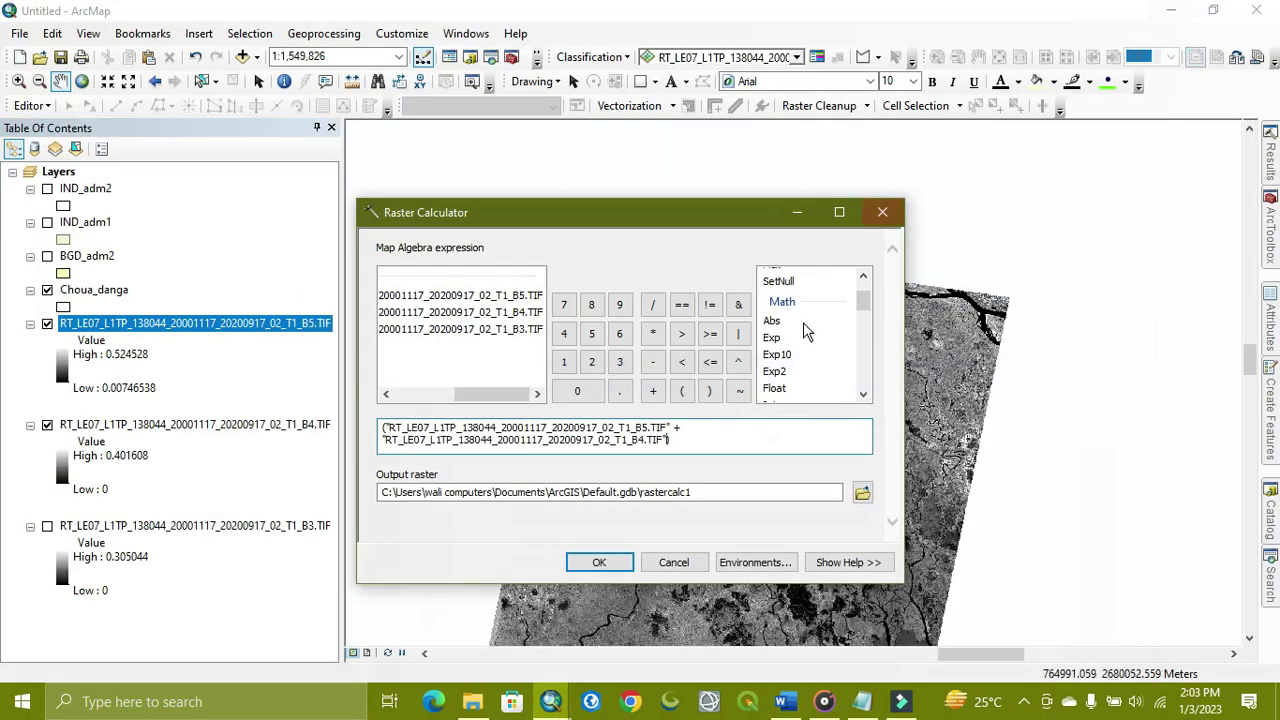
Name the output raster NDBI_KHUANA in LST_tutorial.gdb and run the calculation
left_click(713, 434)
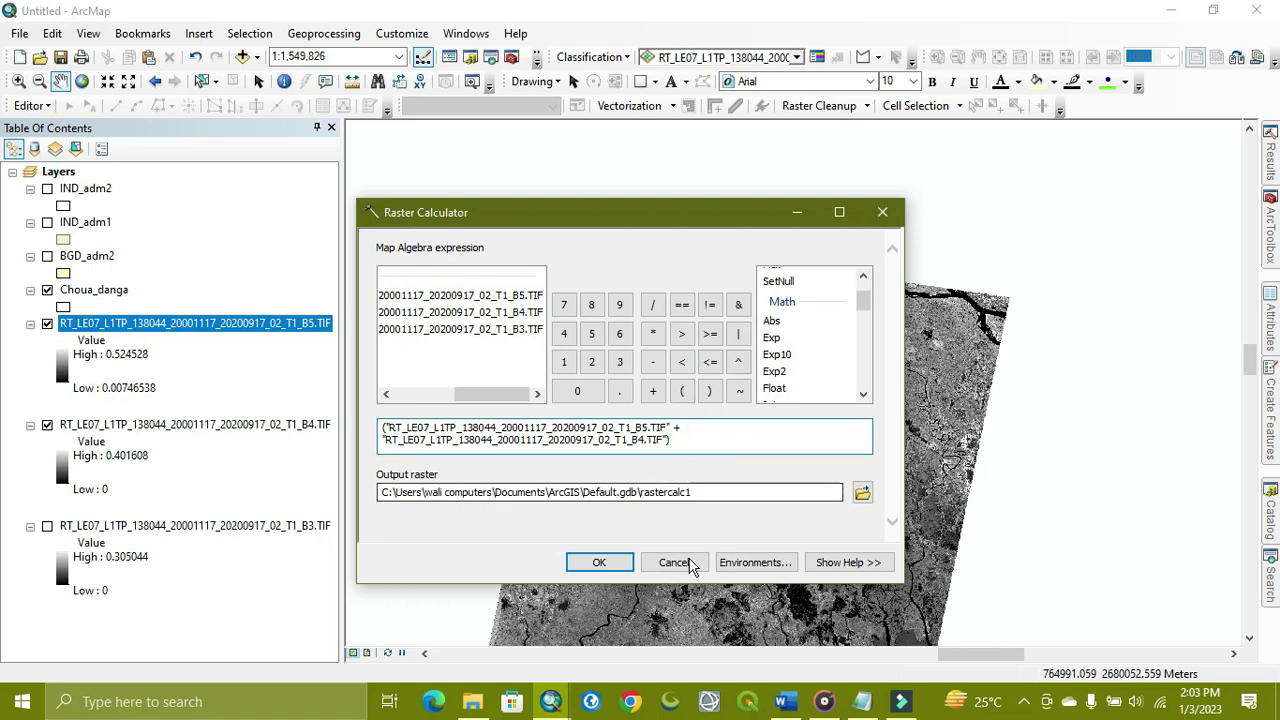
left_click(862, 492)
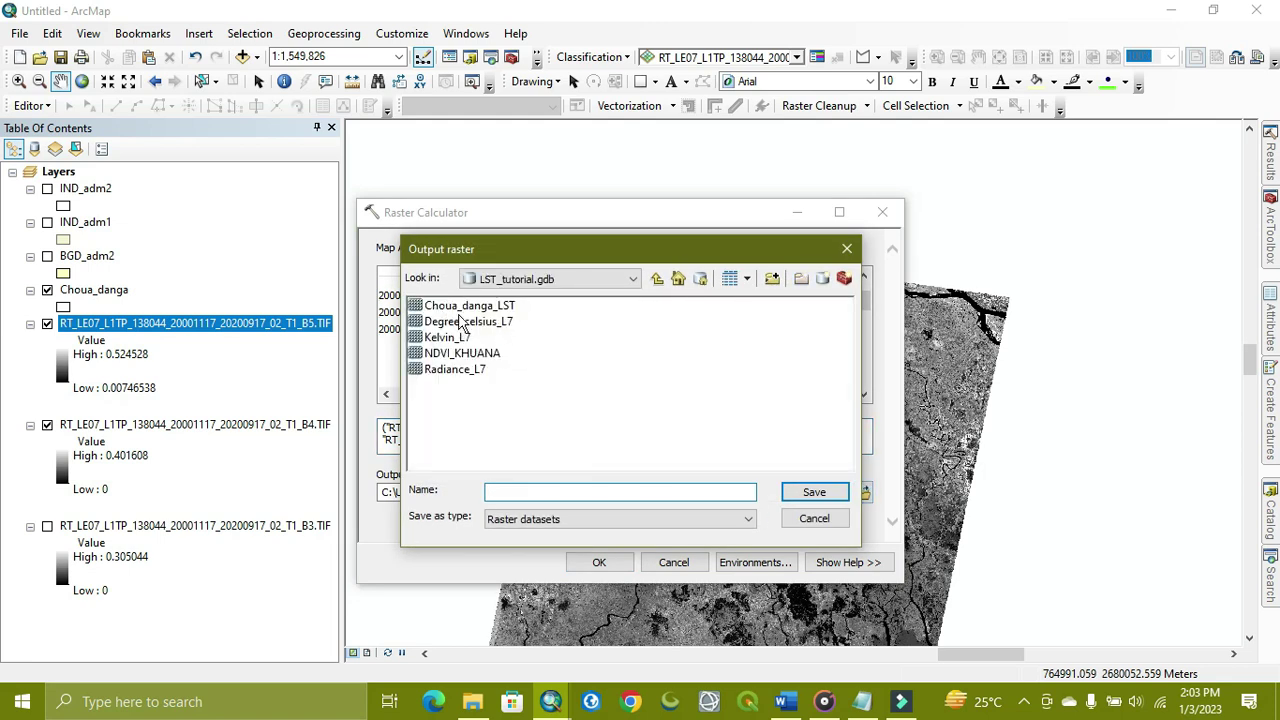
left_click(463, 355)
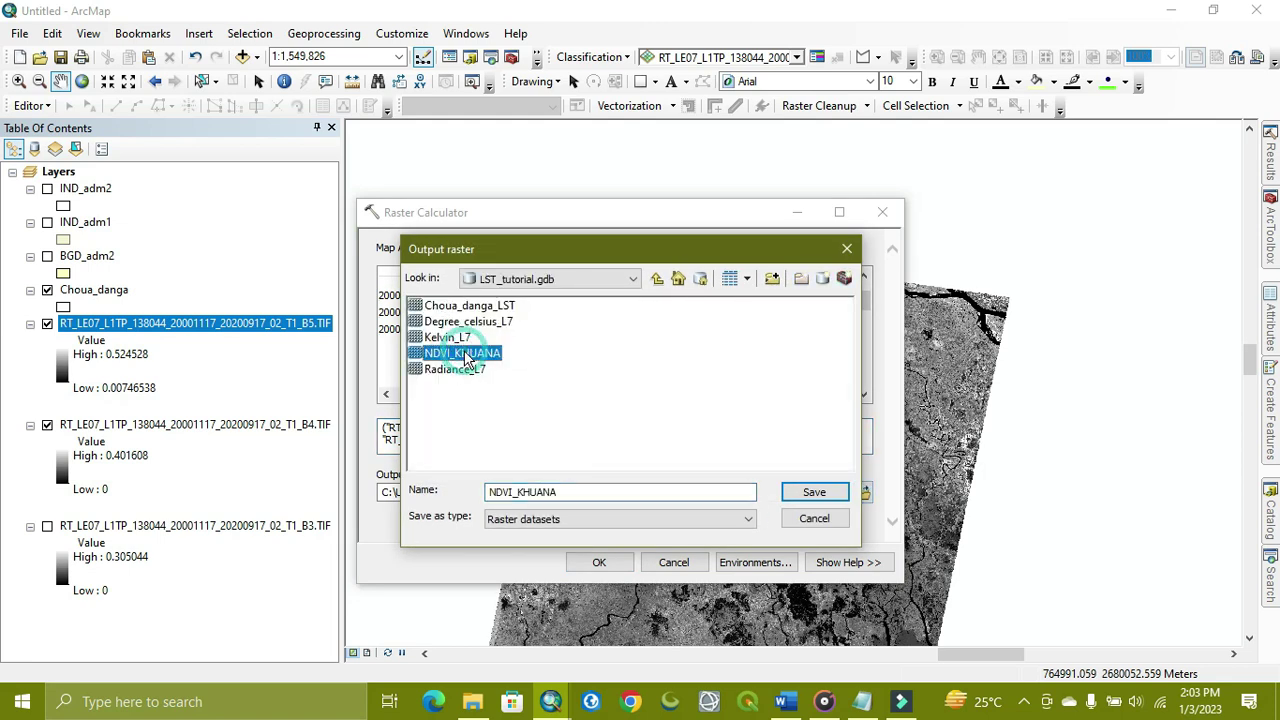
left_click(510, 490)
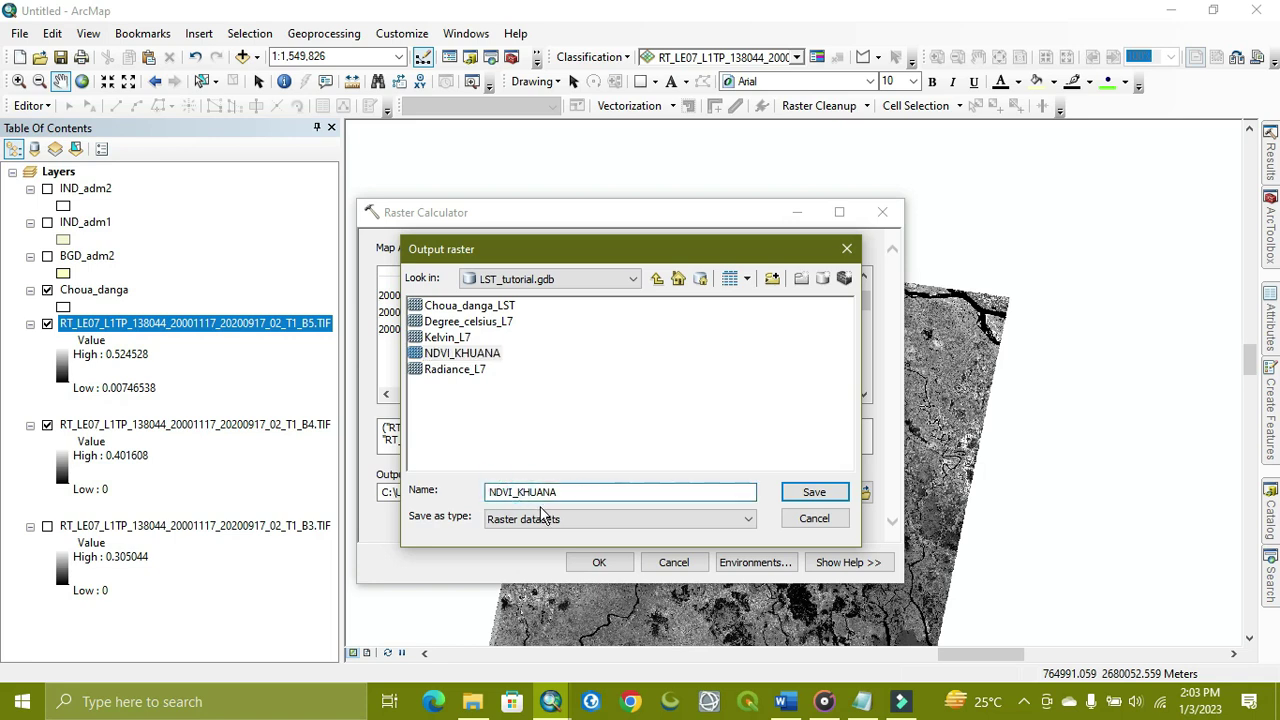
type("b")
left_click(814, 492)
left_click(596, 563)
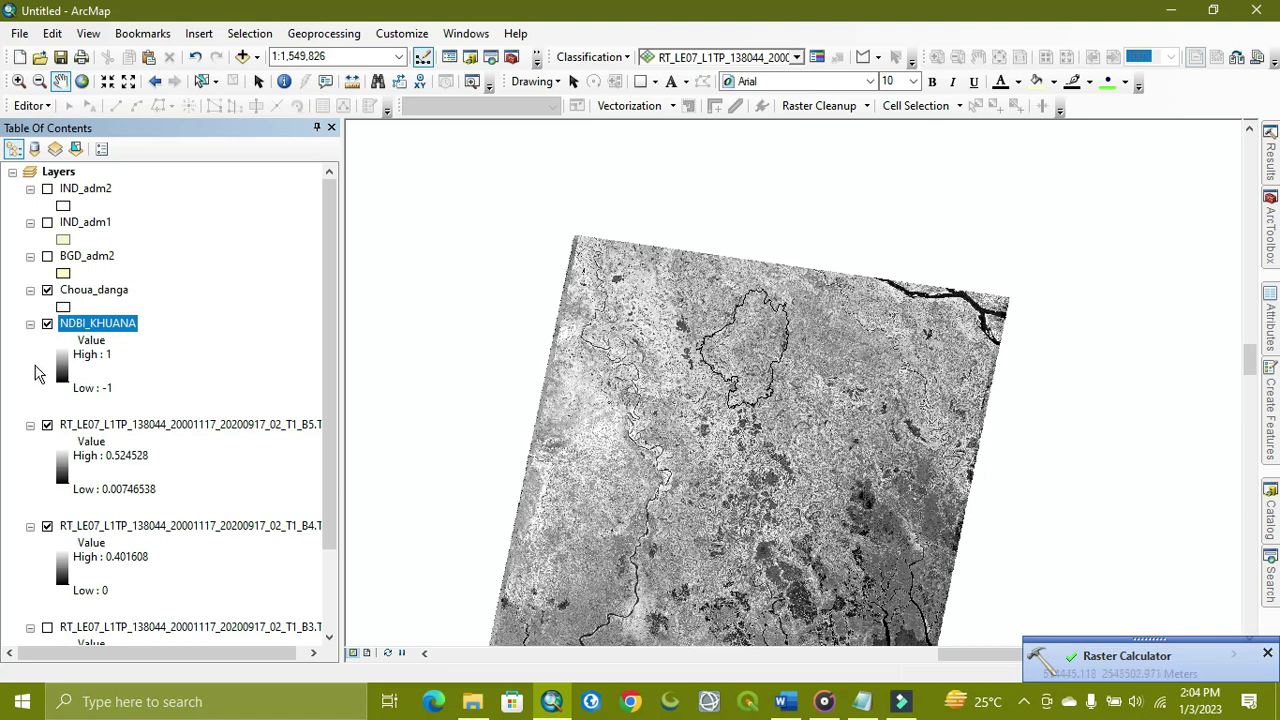
double_click(61, 362)
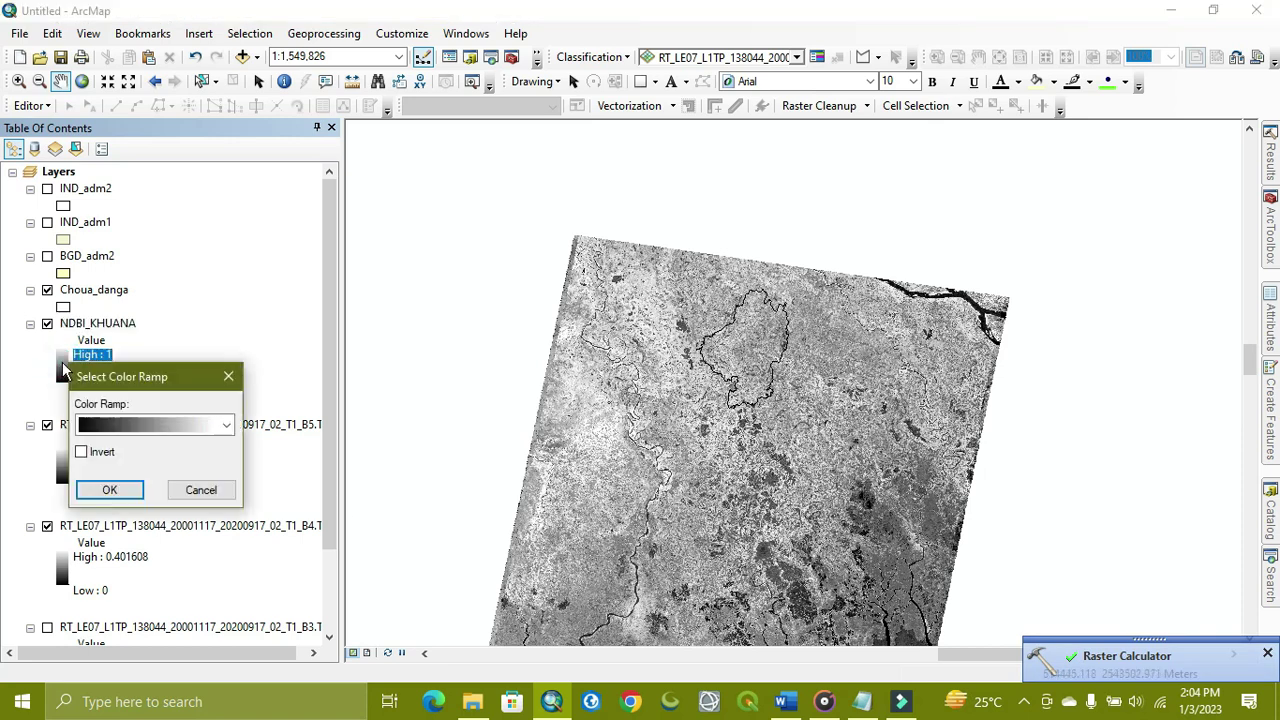
left_click(211, 430)
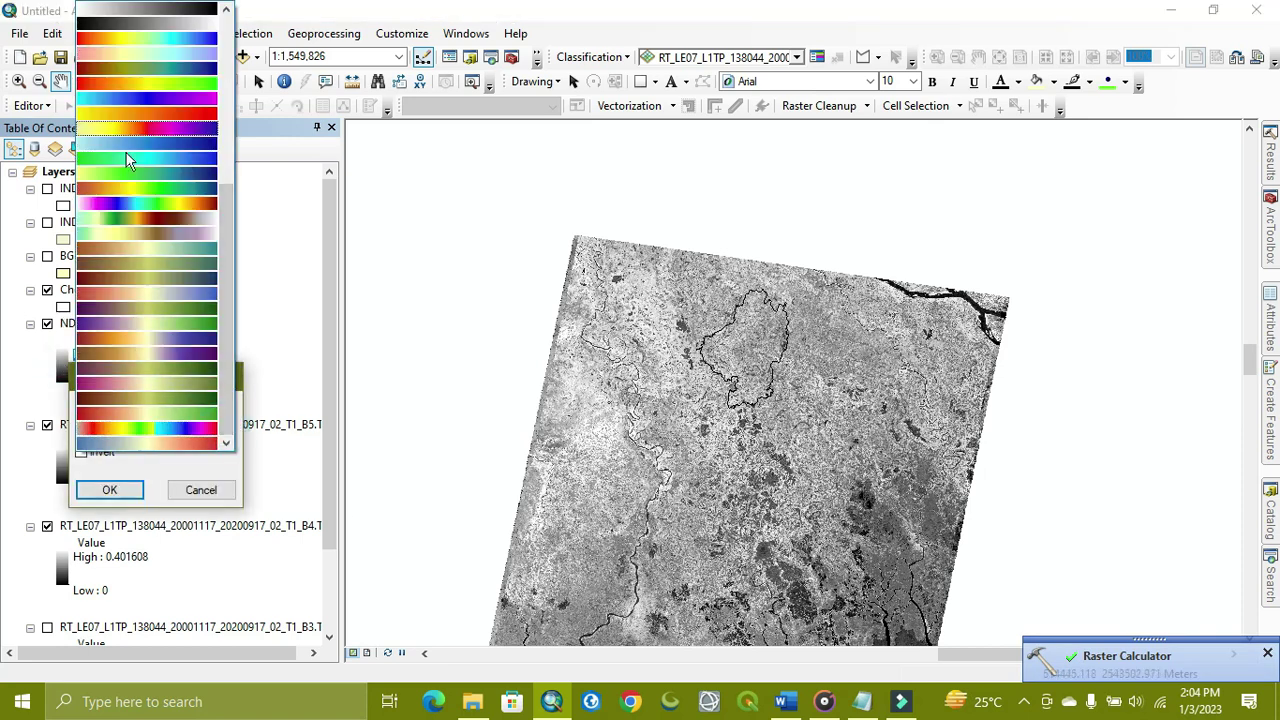
left_click(138, 343)
left_click(110, 489)
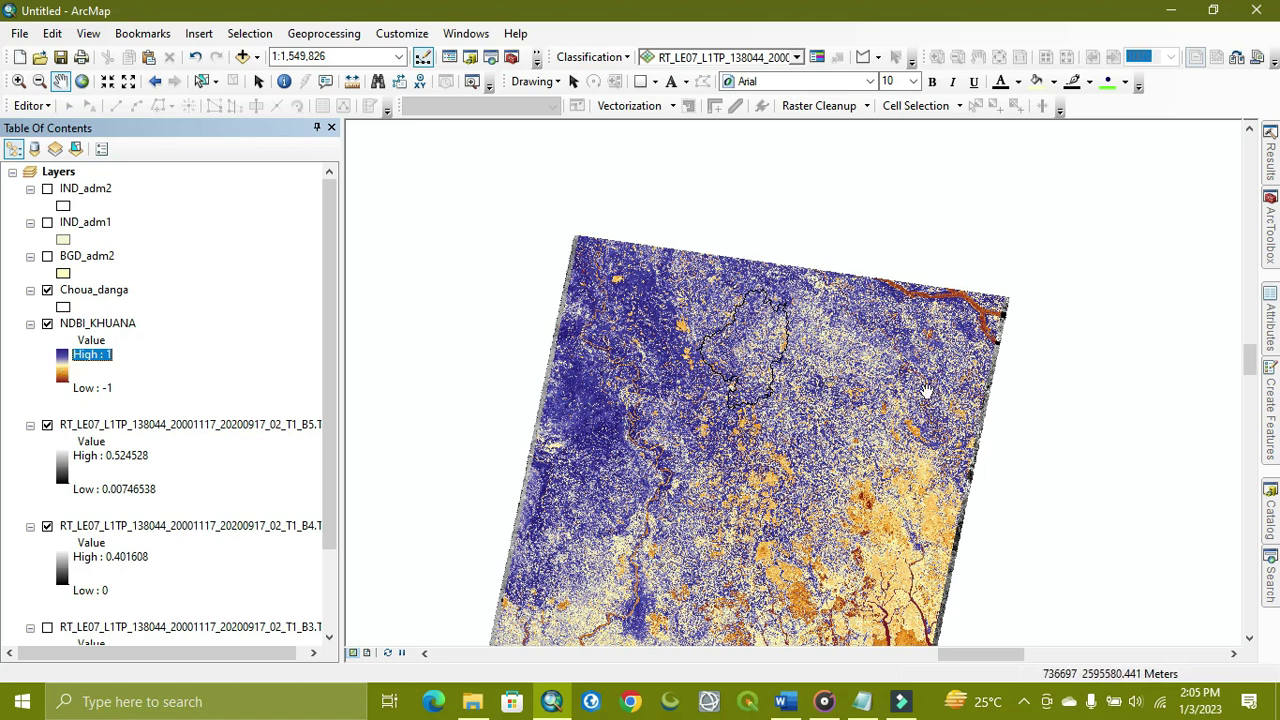
left_click_drag(1251, 362, 1255, 380)
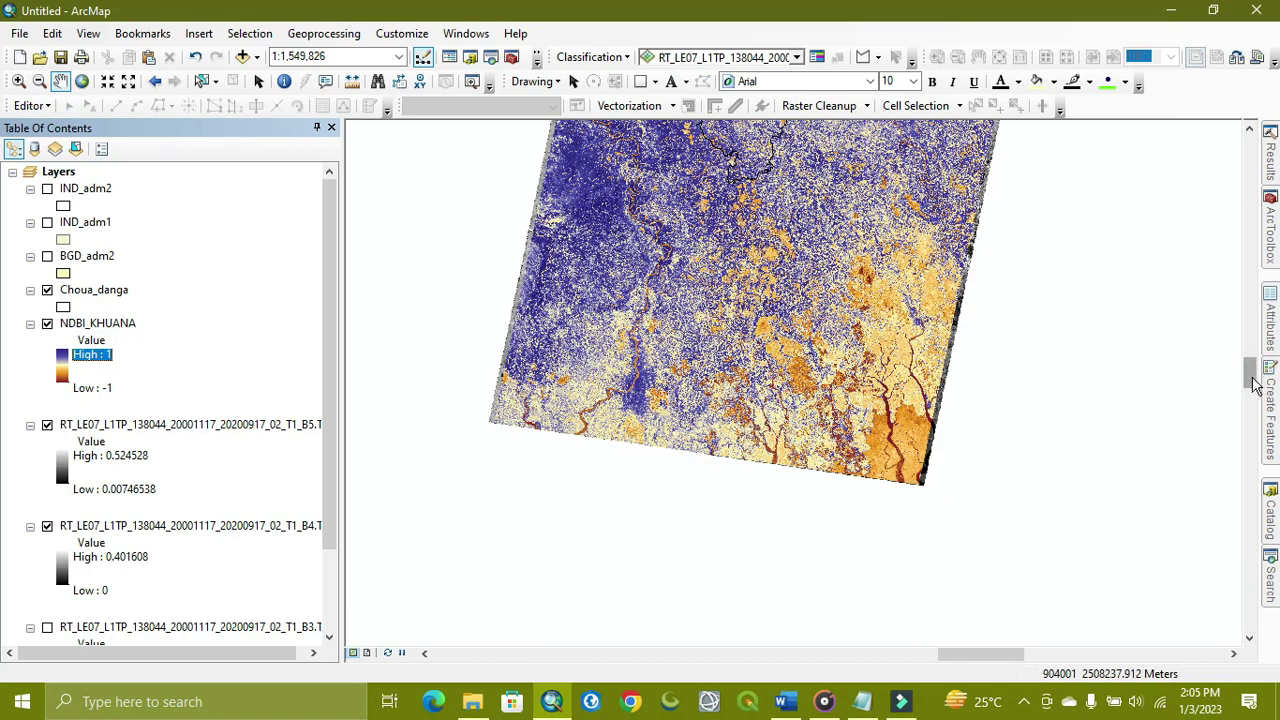
left_click_drag(1255, 386, 1249, 371)
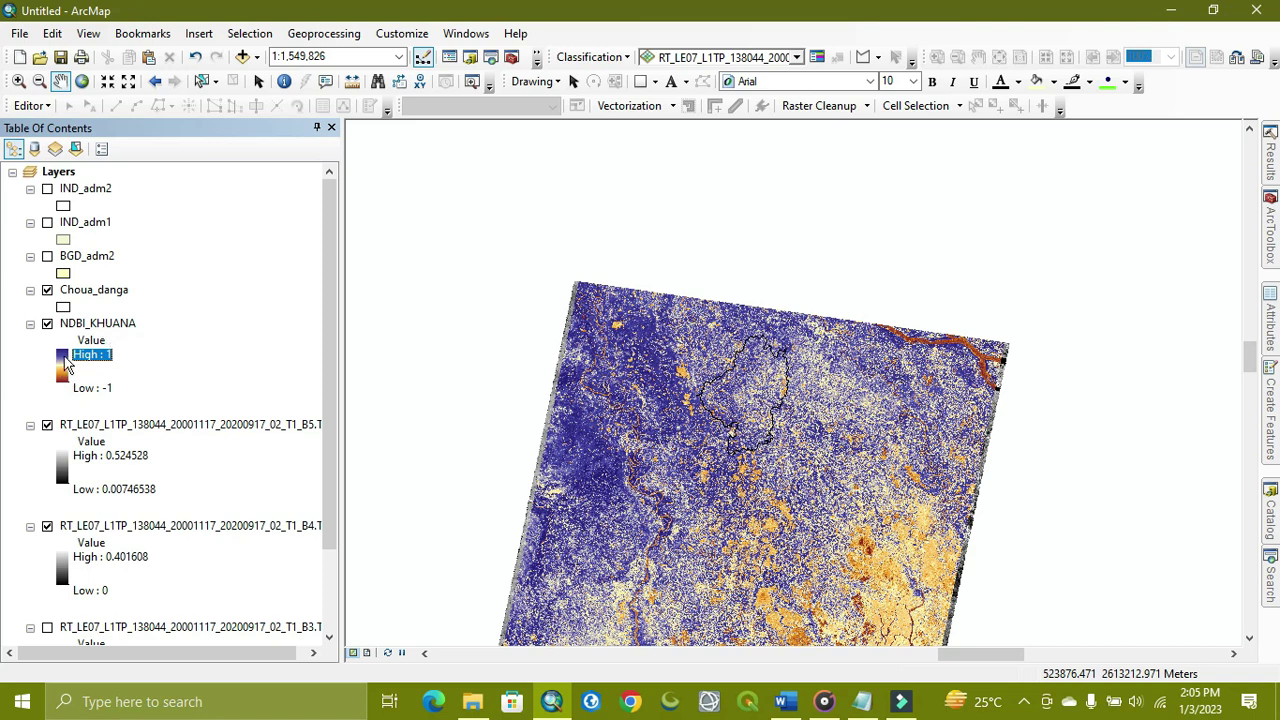
Invert the NDBI_KHUANA colour ramp and look over the raster across the map
double_click(63, 366)
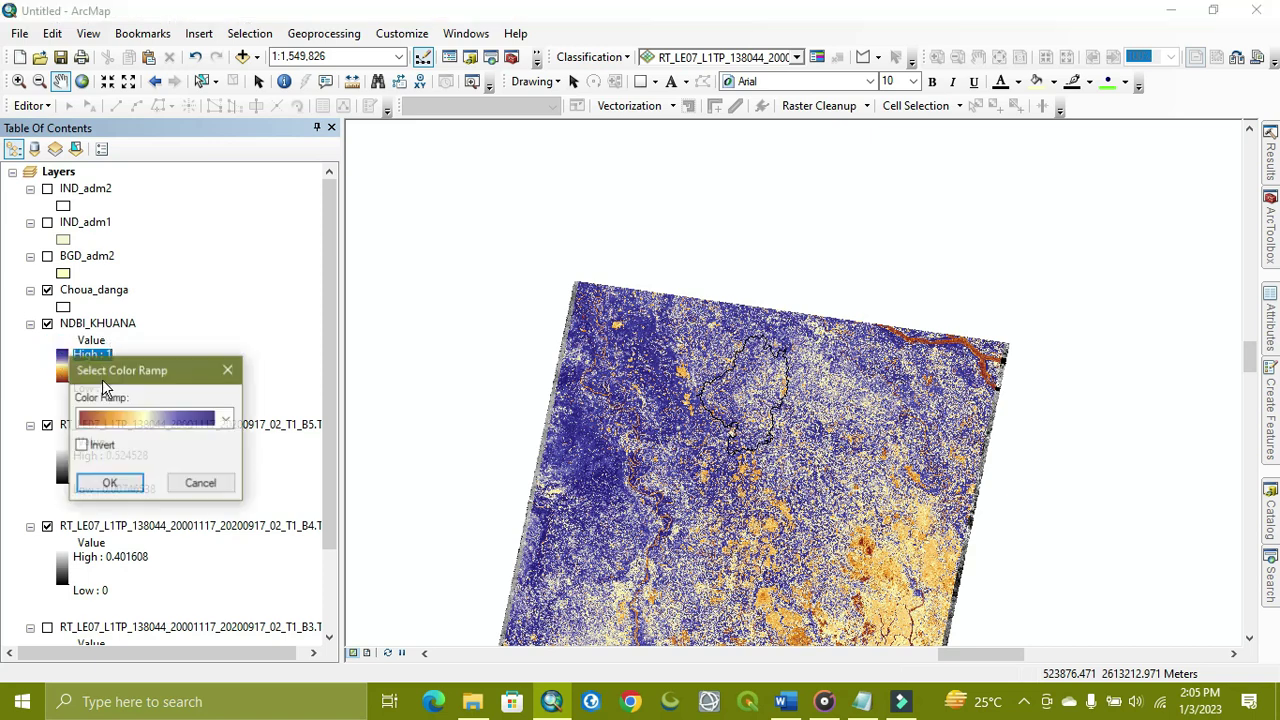
left_click(81, 446)
left_click(109, 483)
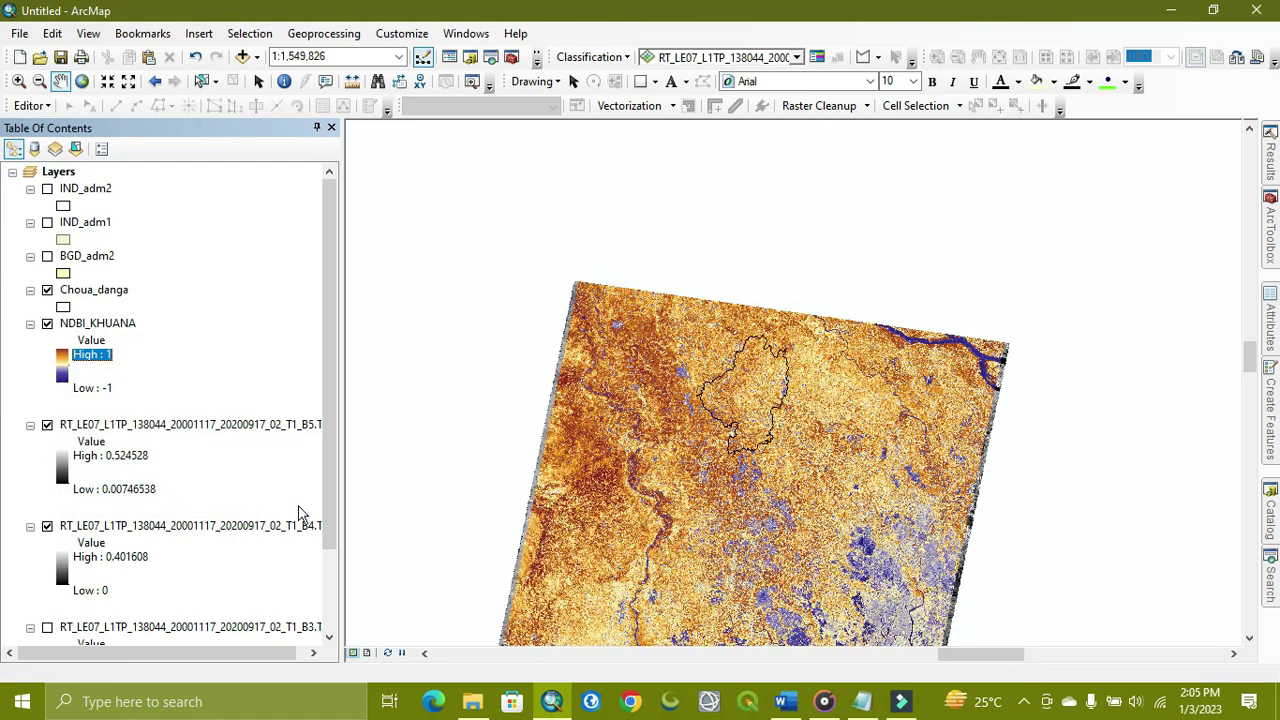
left_click_drag(670, 515, 657, 415)
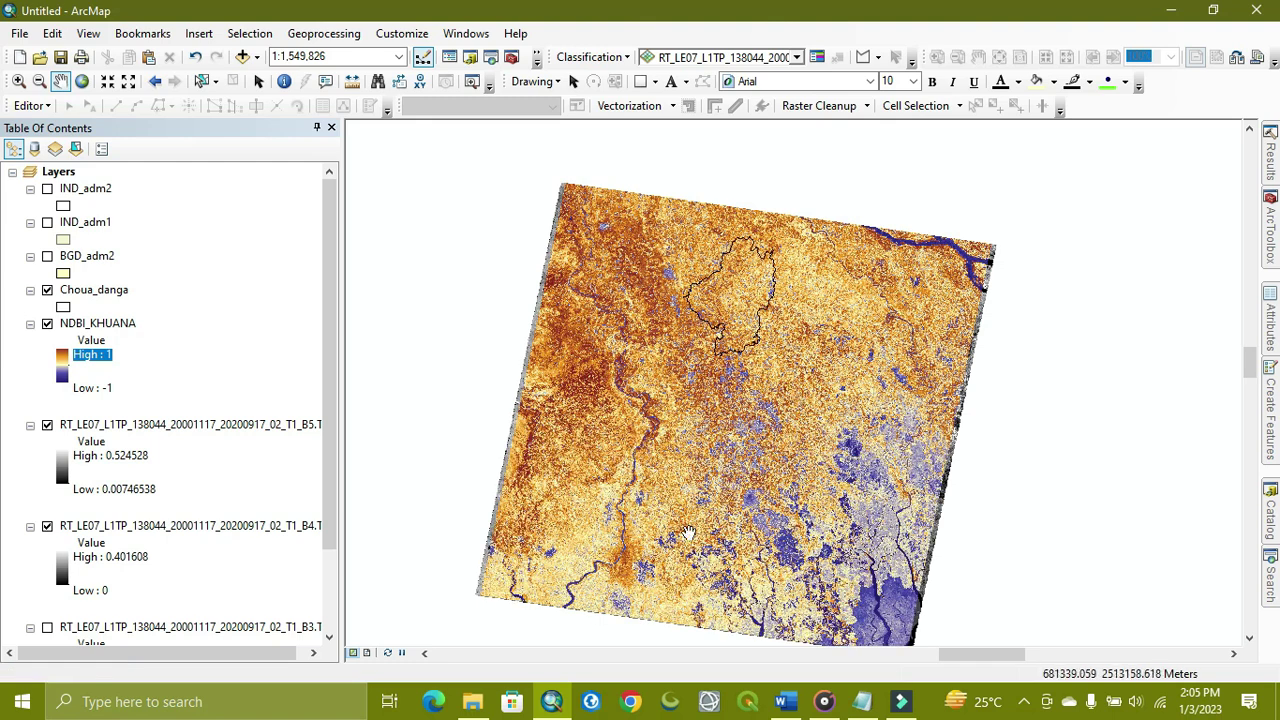
scroll(641, 355, "down", 2)
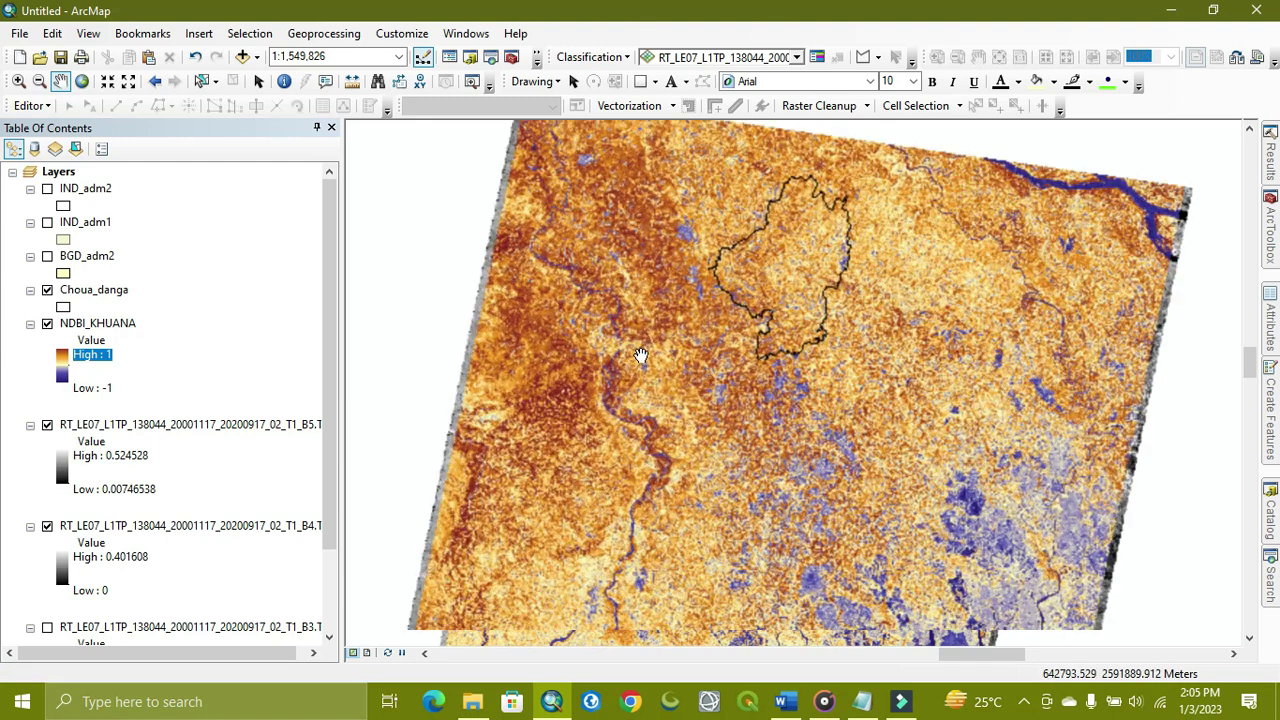
scroll(641, 358, "down", 2)
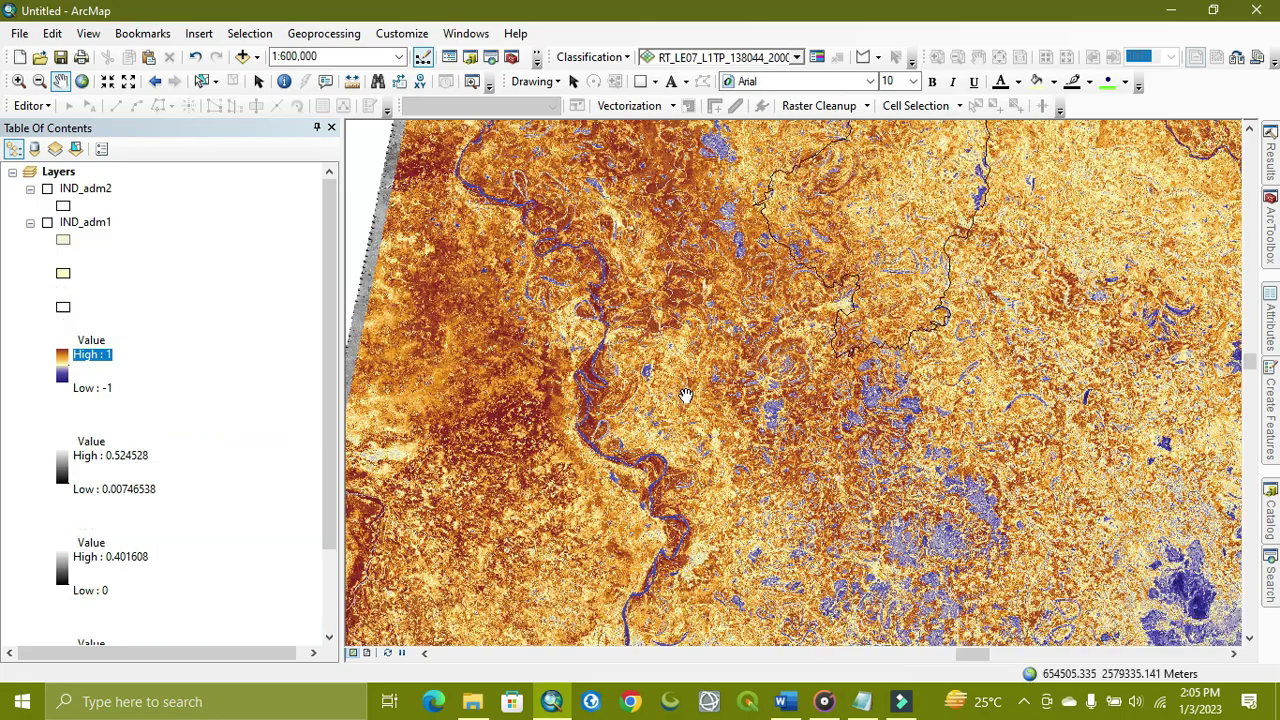
scroll(685, 395, "down", 3)
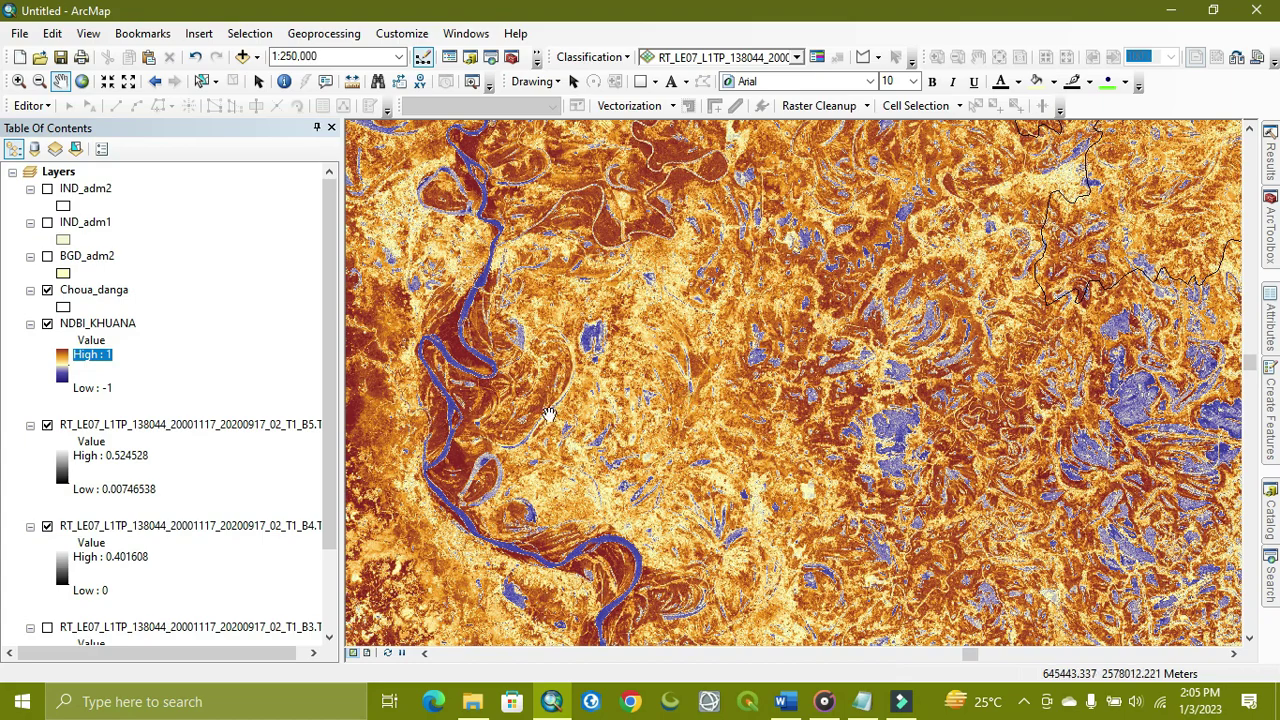
scroll(507, 381, "up", 2)
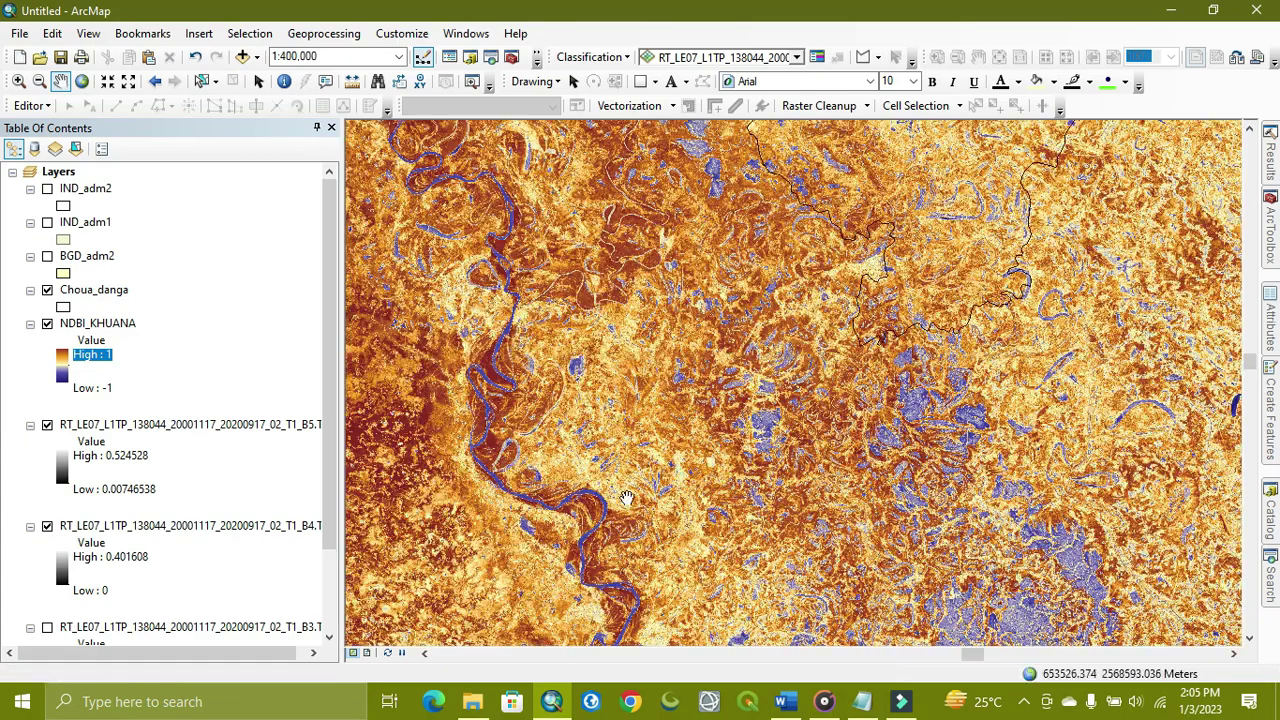
scroll(724, 473, "up", 2)
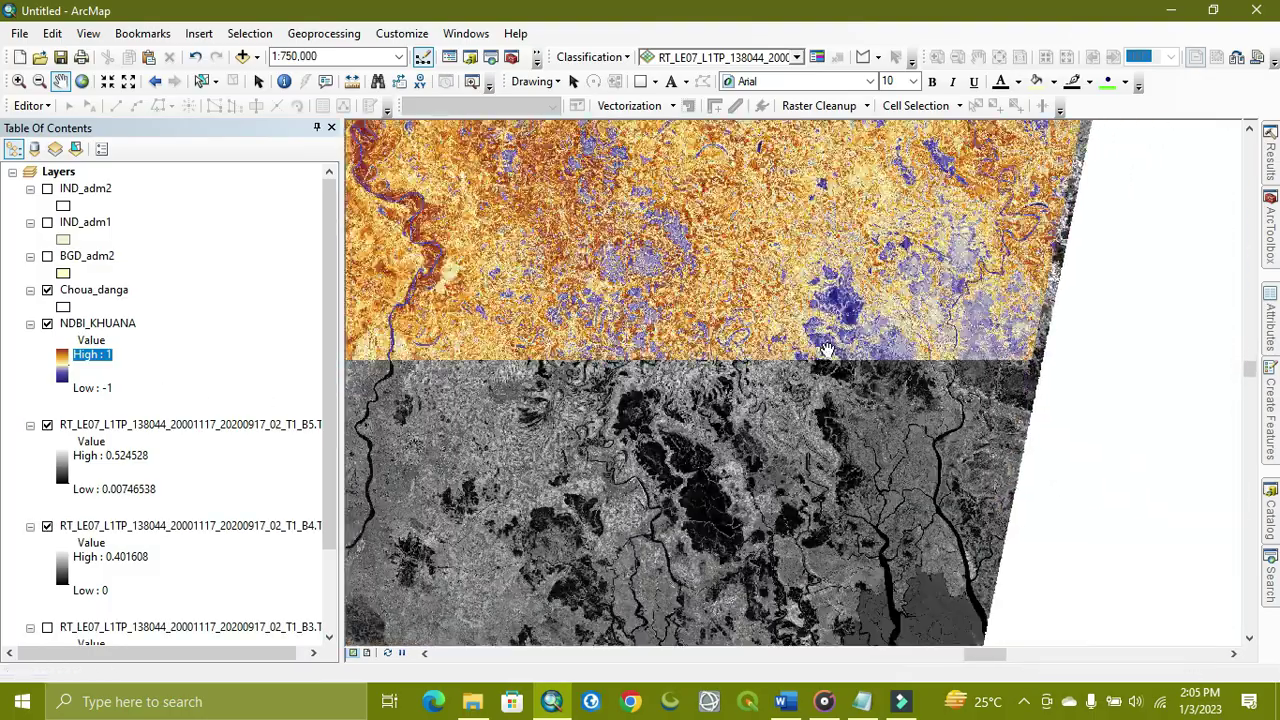
left_click_drag(800, 545, 915, 595)
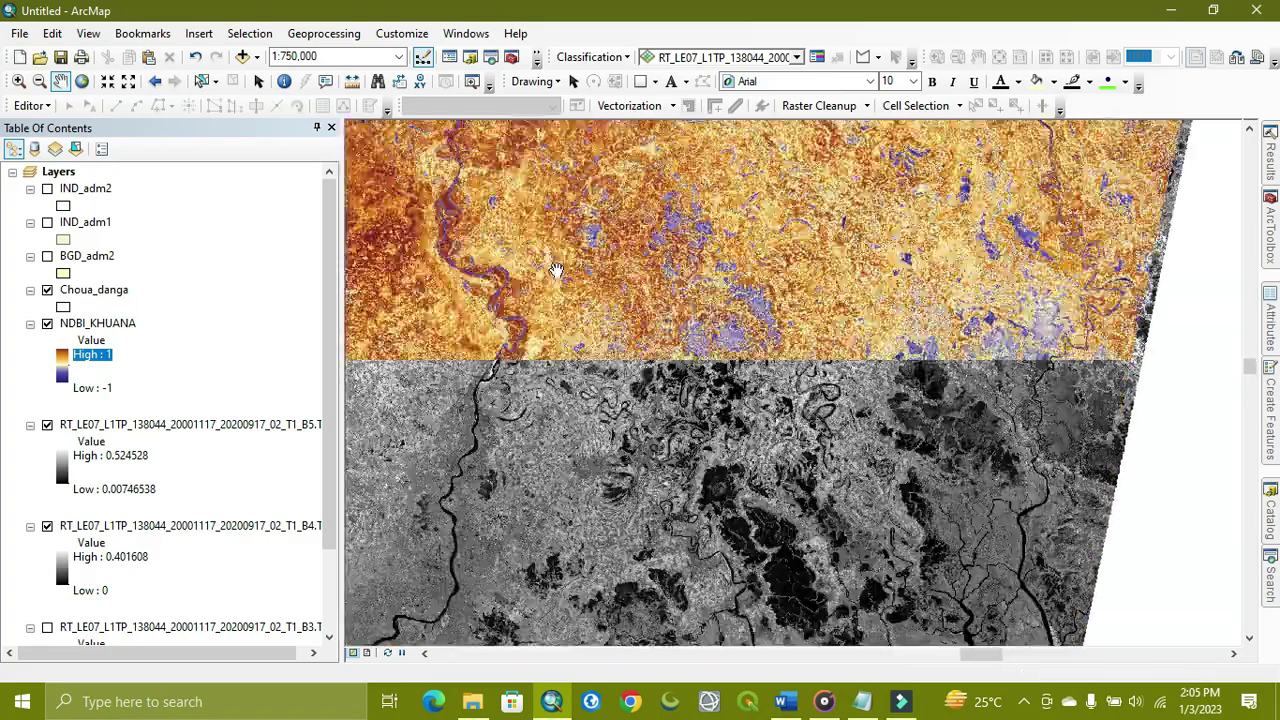
scroll(700, 305, "up", 1)
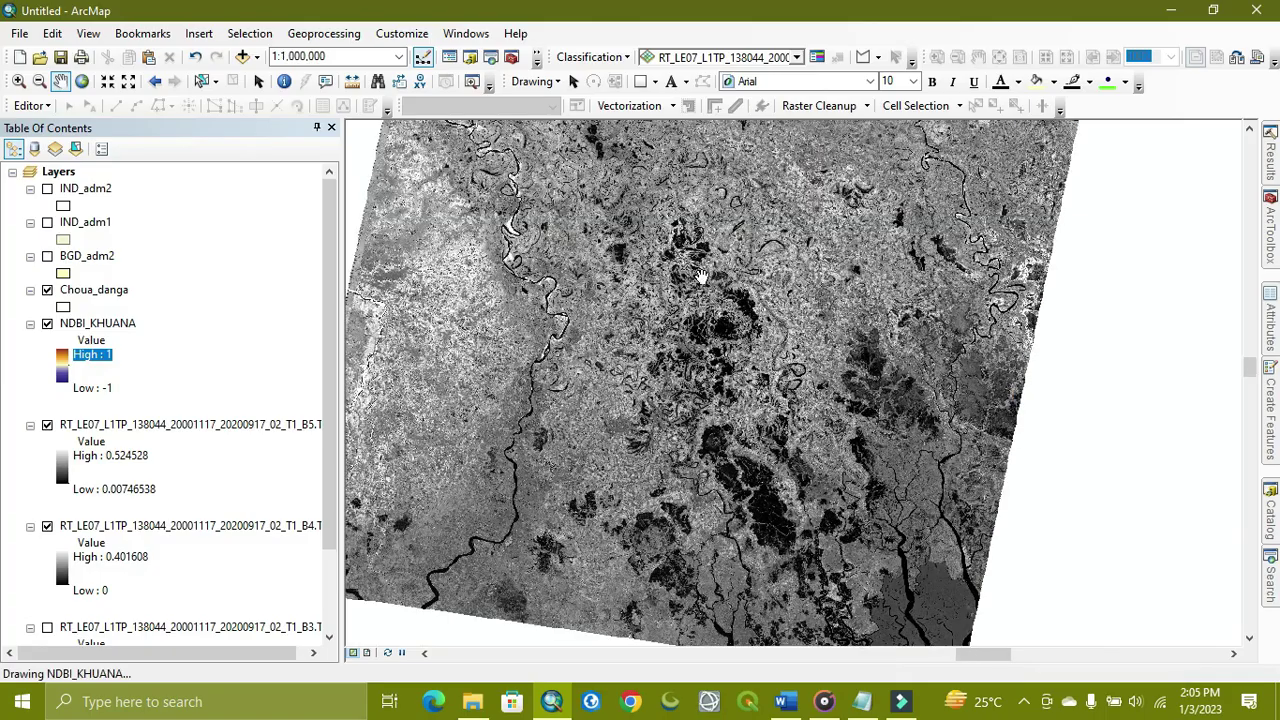
left_click(701, 277)
left_click_drag(738, 268, 670, 350)
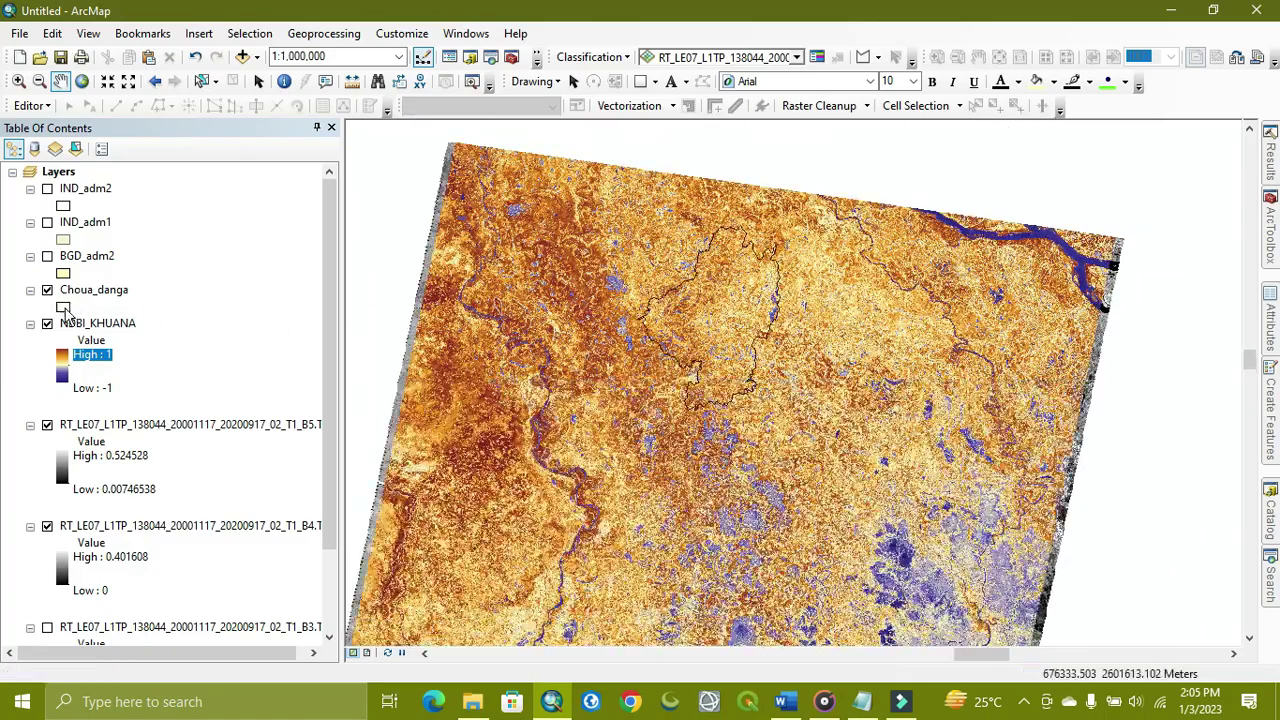
Give the Choua_danga polygon a solid Yellow fill
left_click(63, 306)
left_click(134, 462)
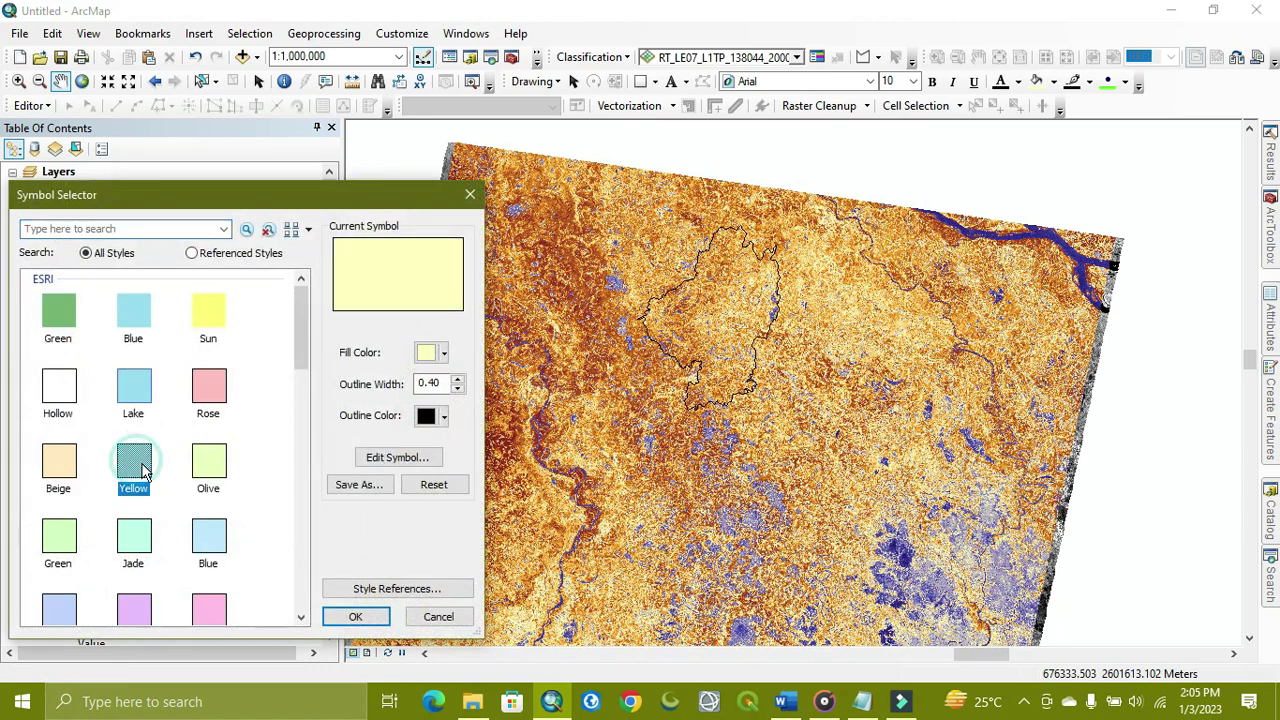
left_click(355, 616)
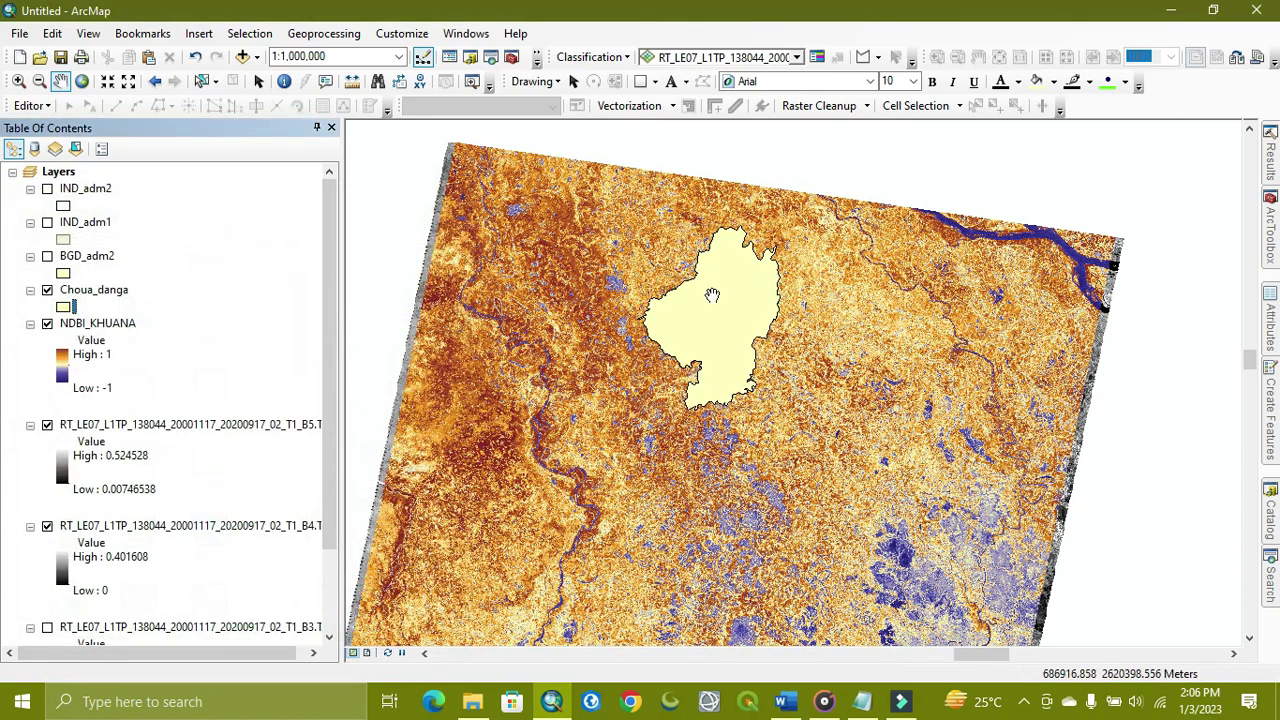
Search ArcMap's tools for 'extract by mask'
left_click(1268, 570)
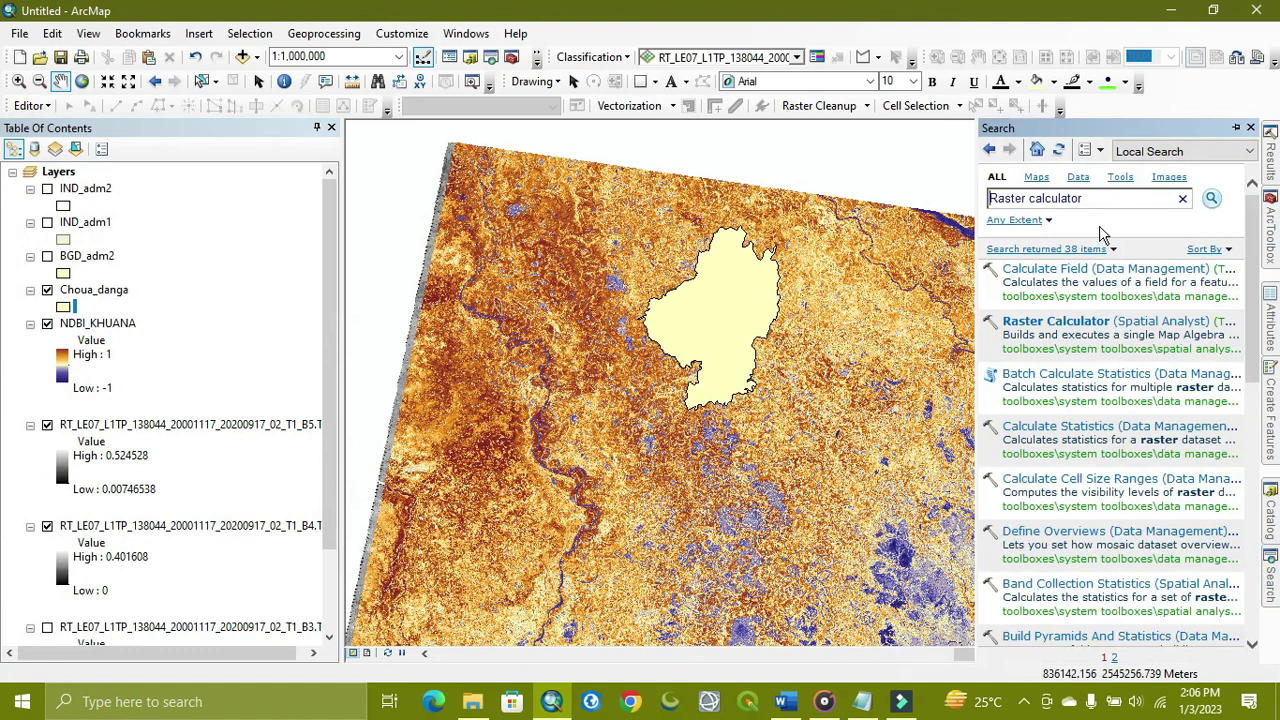
left_click_drag(1104, 197, 893, 190)
key("BackSpace")
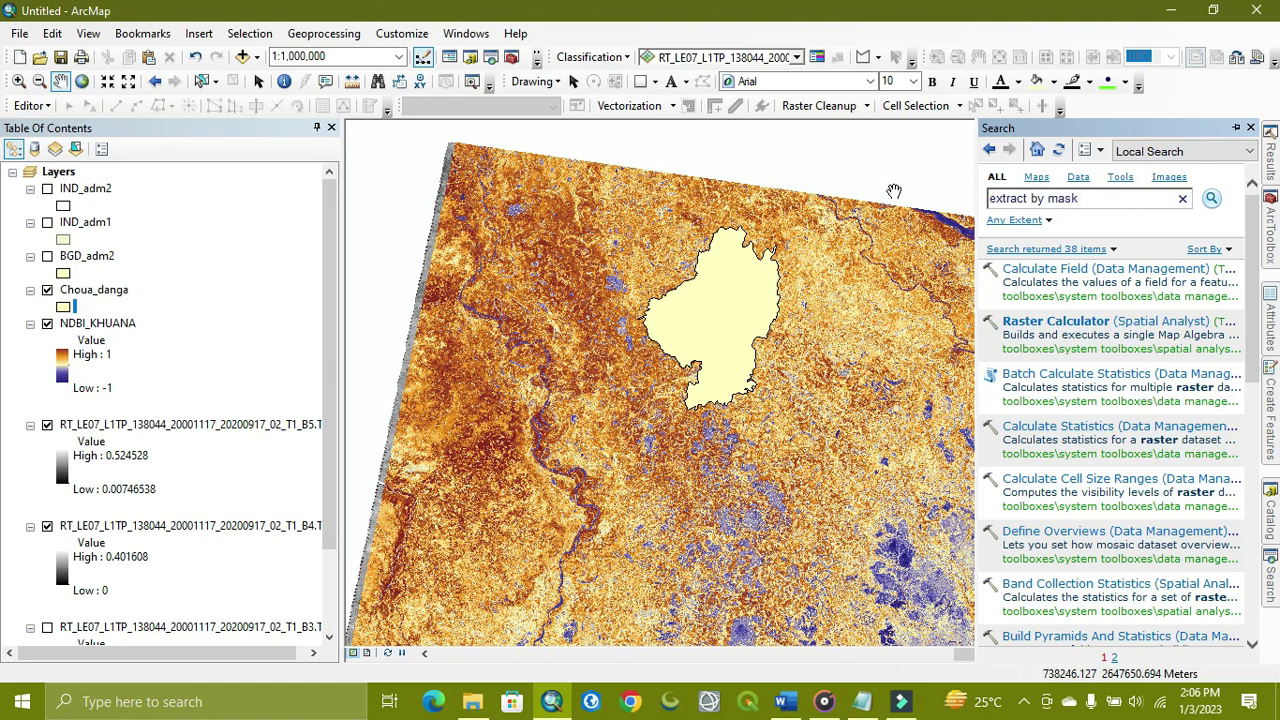
key("Return")
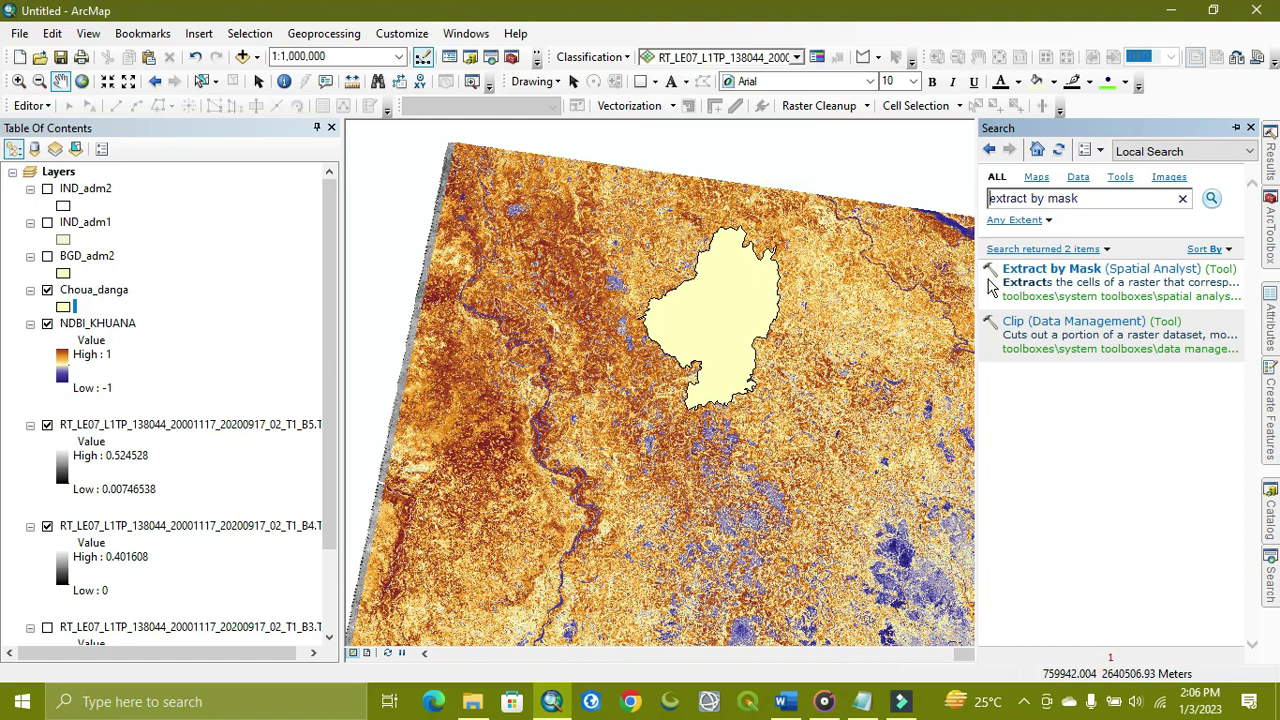
Extract NDBI_KHUANA by the Choua_danga mask, saving the result as NDBI_Choua_Danga
left_click(1062, 269)
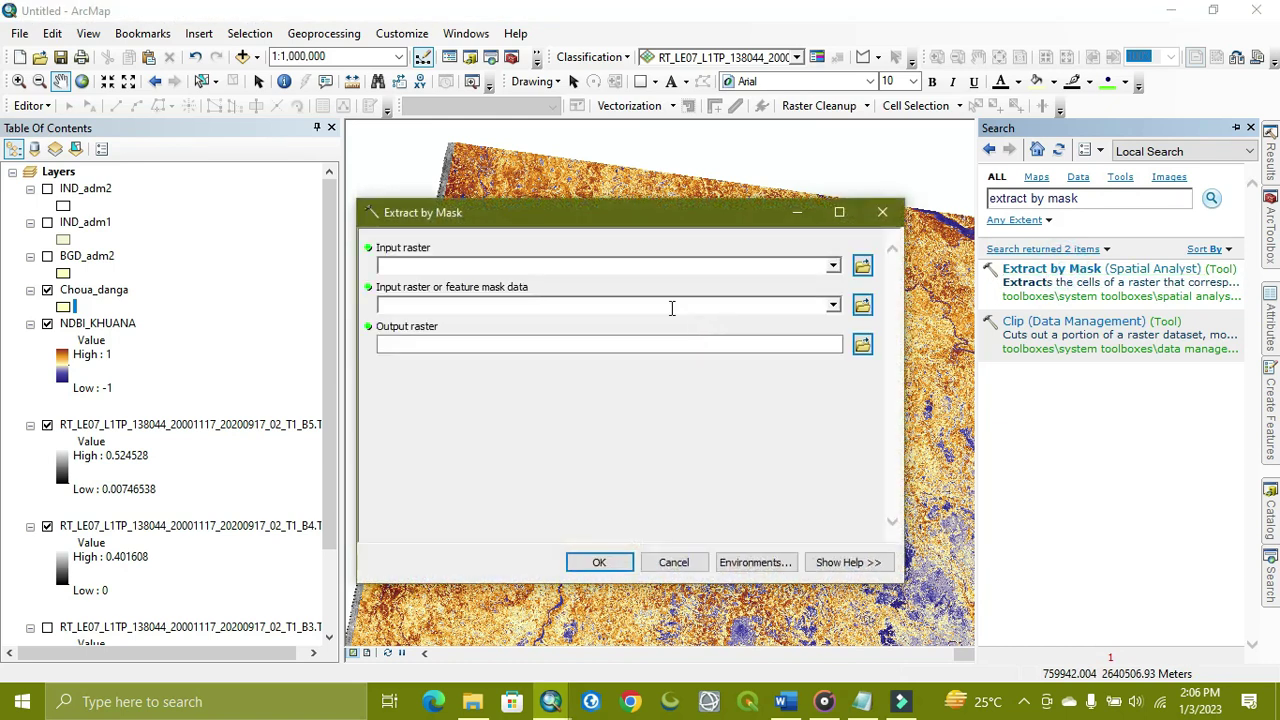
left_click(833, 265)
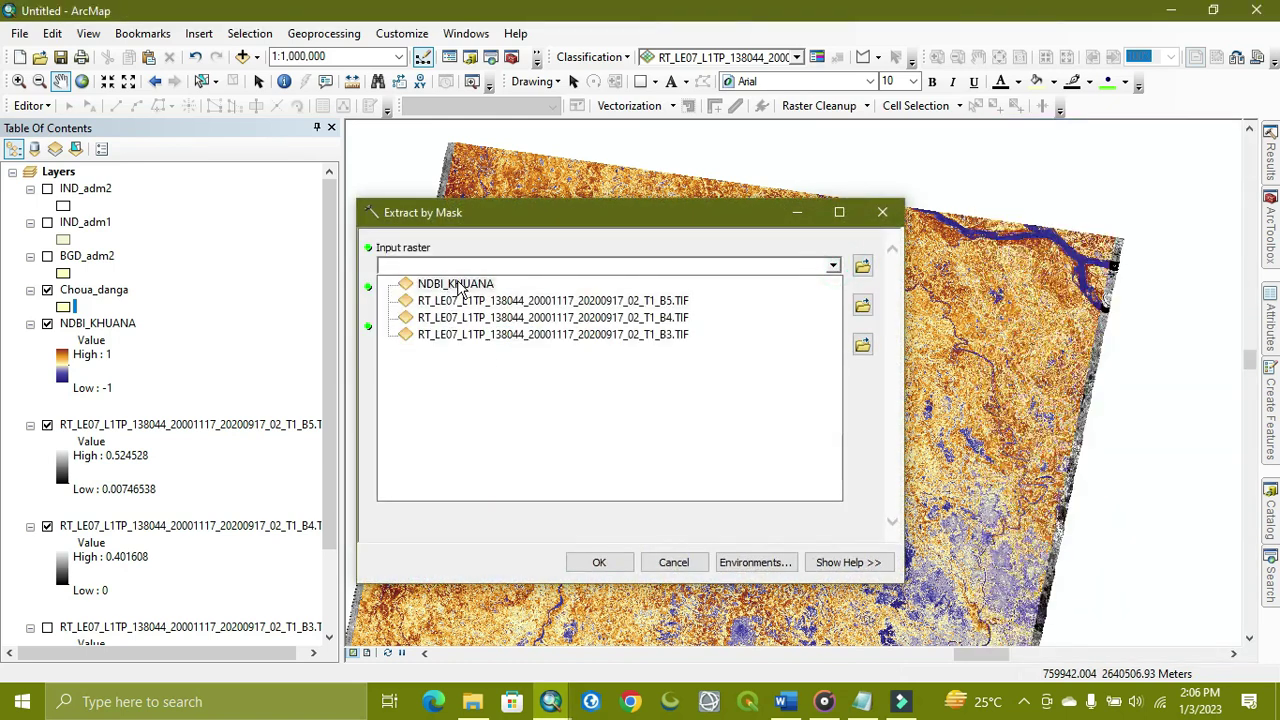
left_click(458, 287)
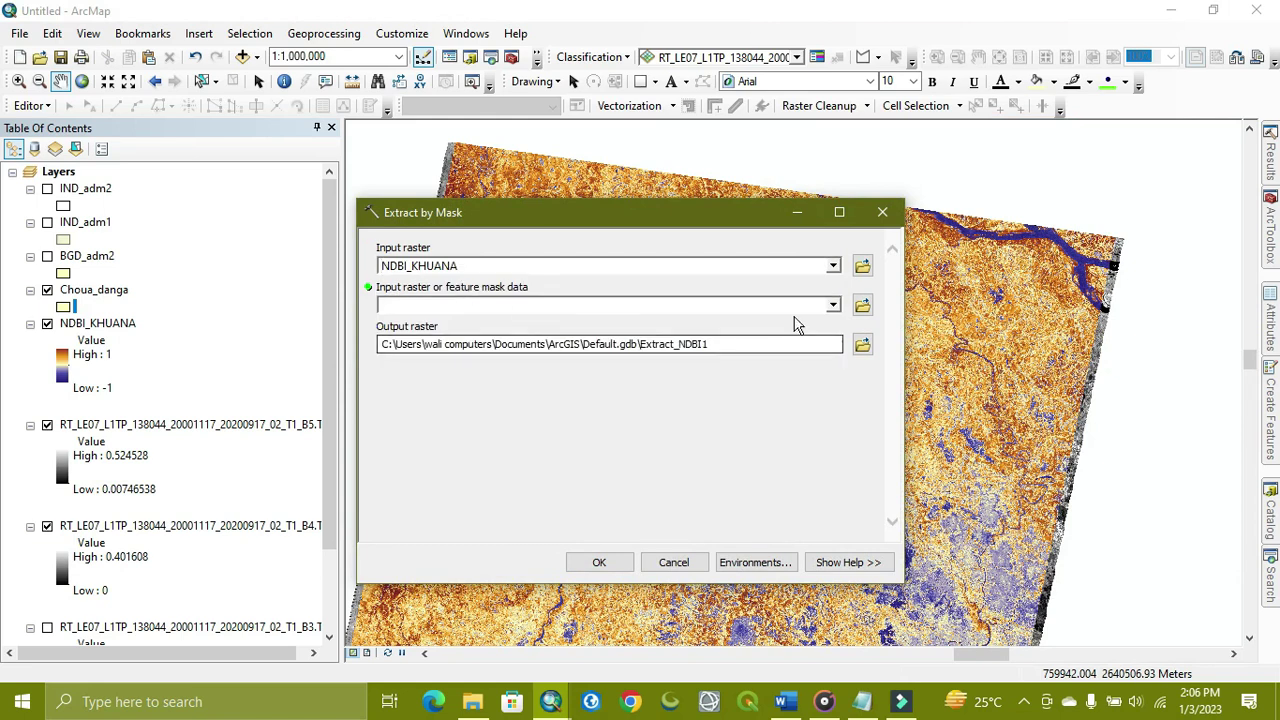
left_click(832, 304)
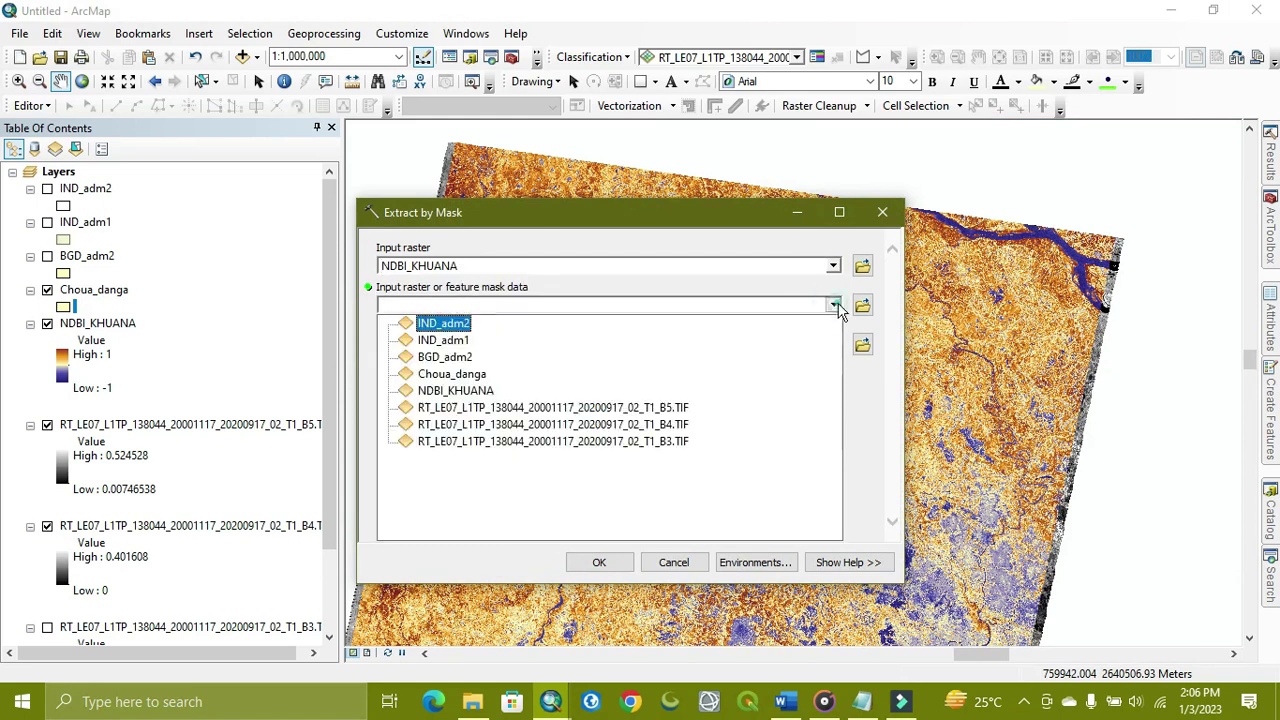
left_click(463, 373)
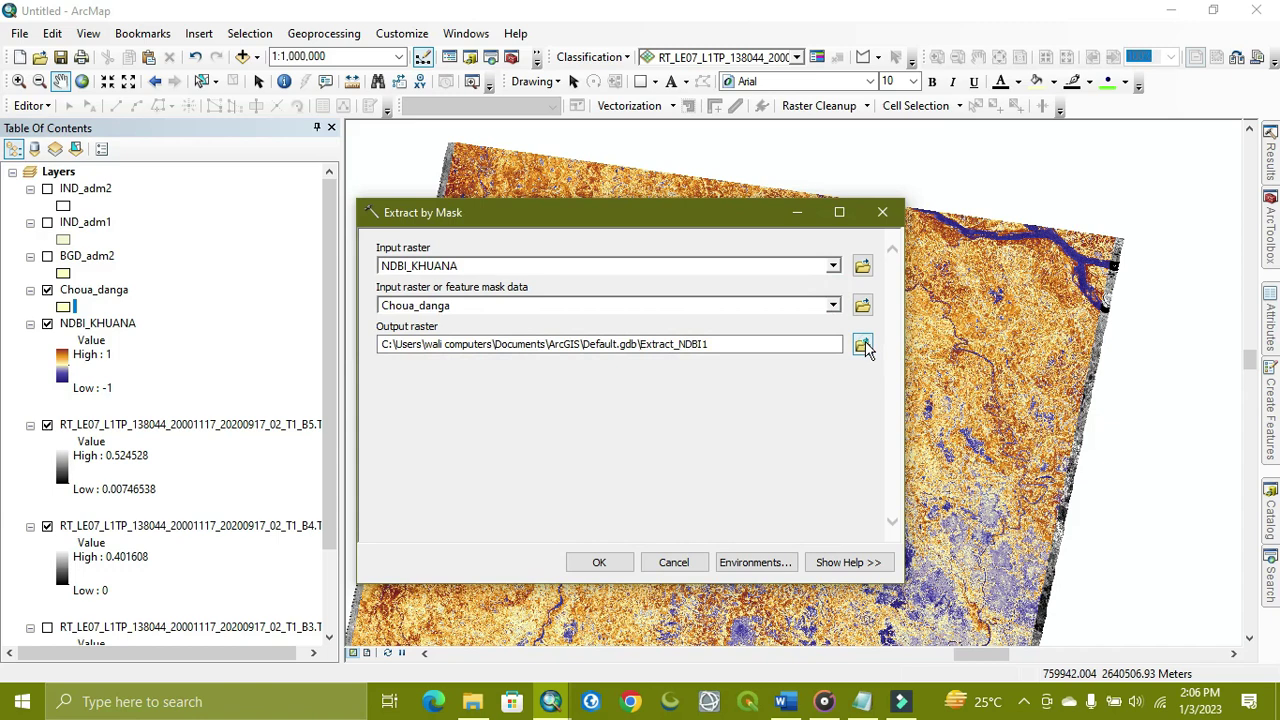
left_click(862, 345)
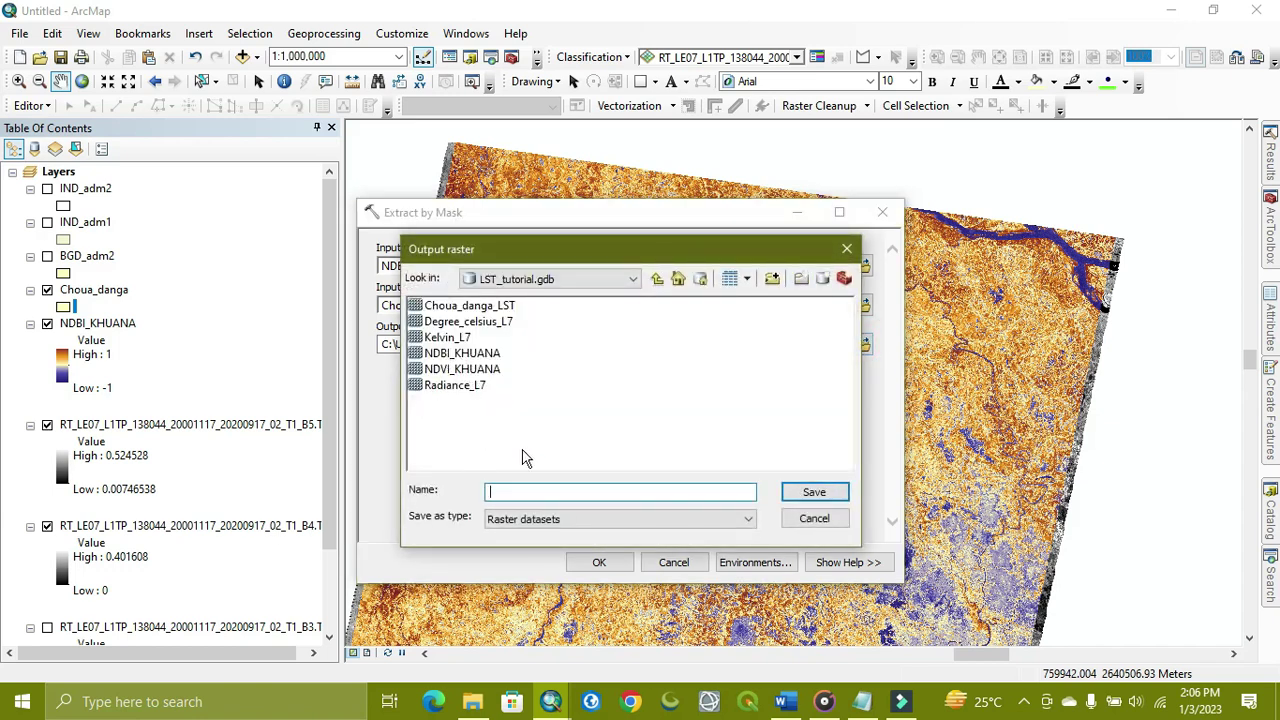
left_click(440, 356)
left_click(575, 492)
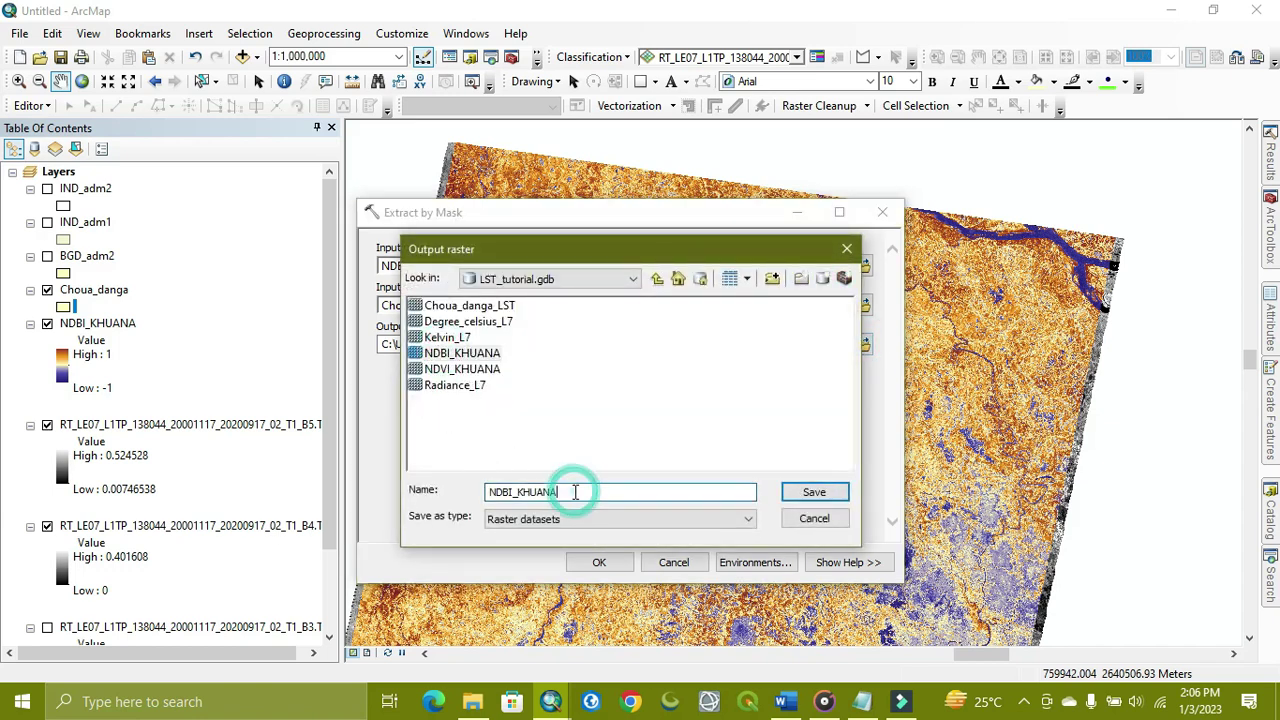
key("BackSpace")
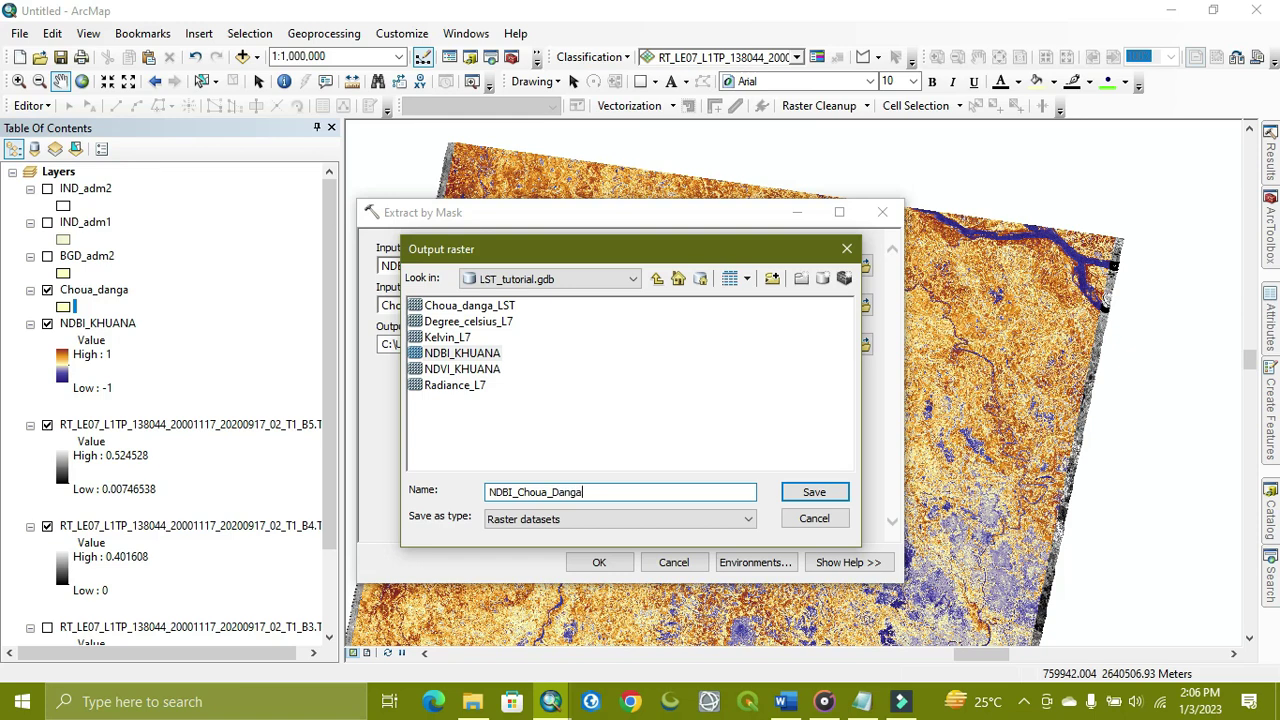
left_click(813, 493)
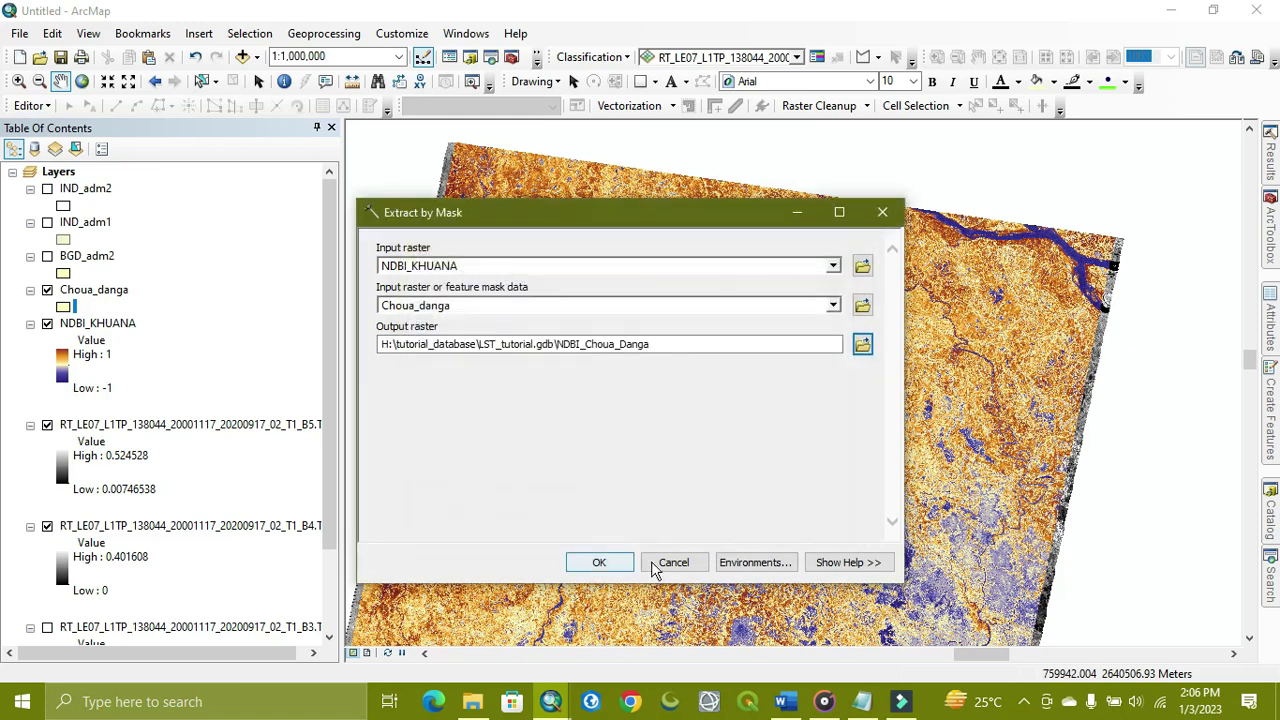
left_click(599, 562)
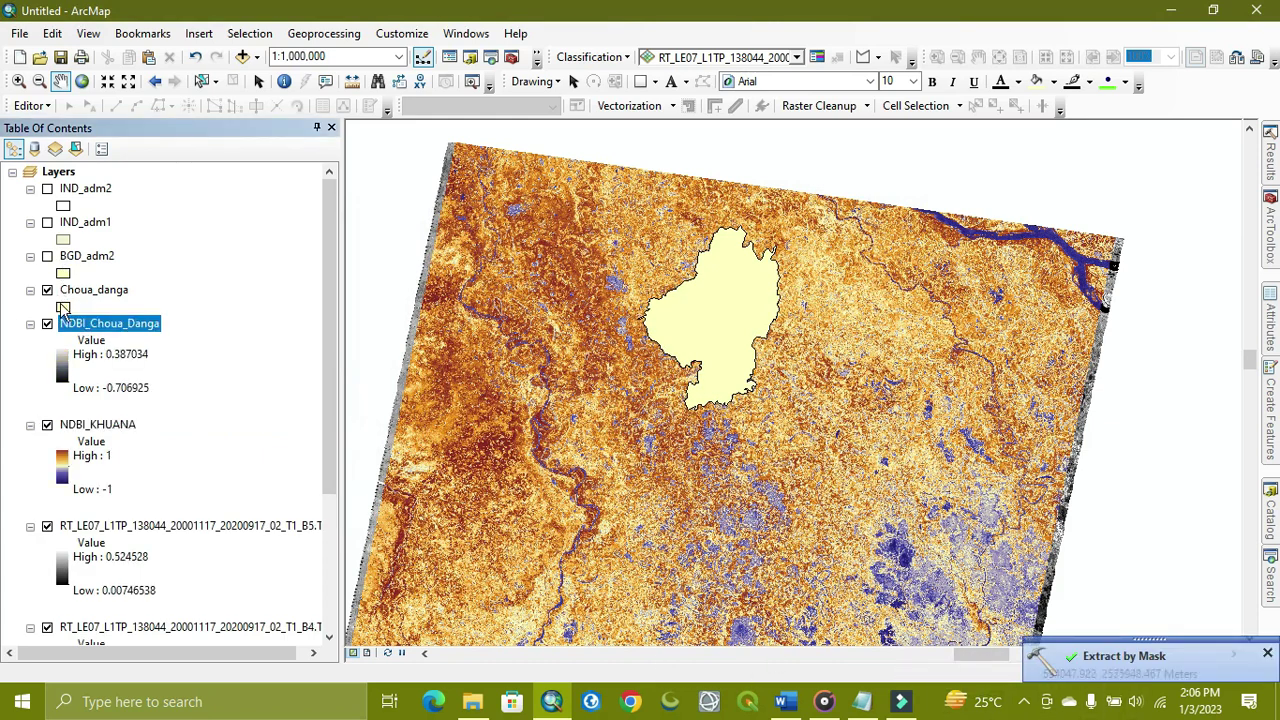
Set the Choua_danga polygon symbol to Hollow
left_click(63, 308)
left_click(55, 385)
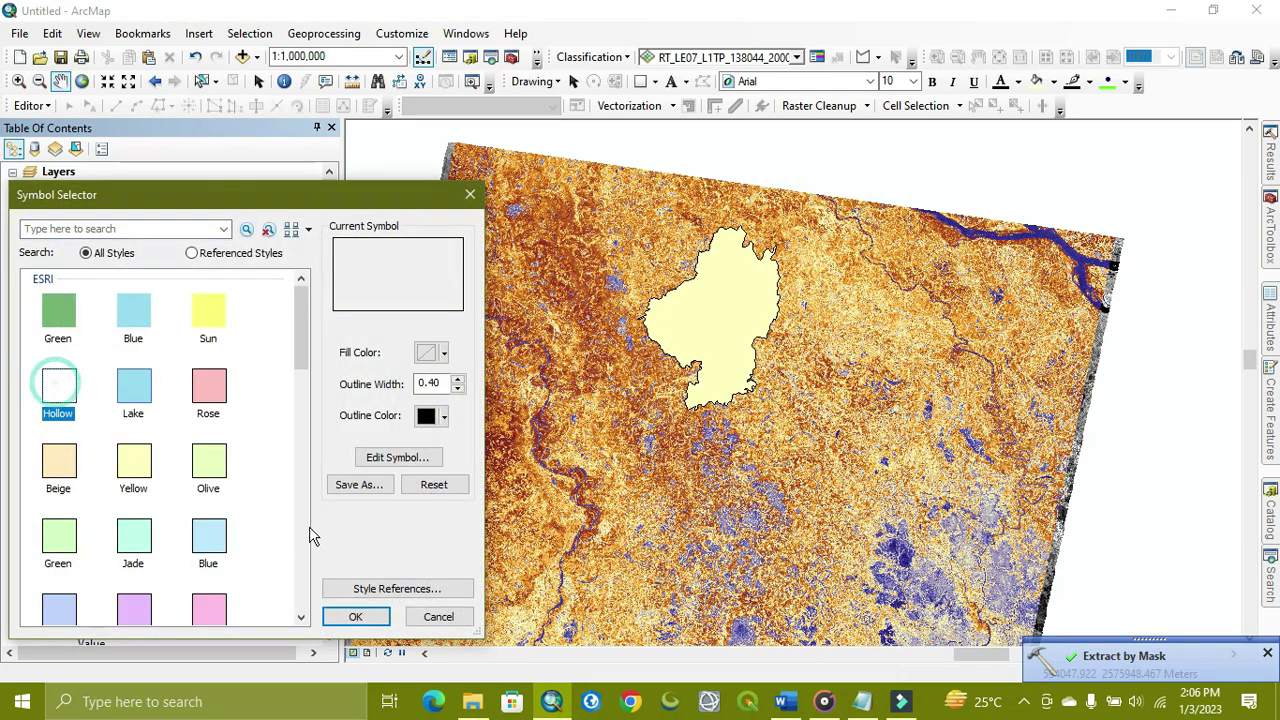
left_click(353, 617)
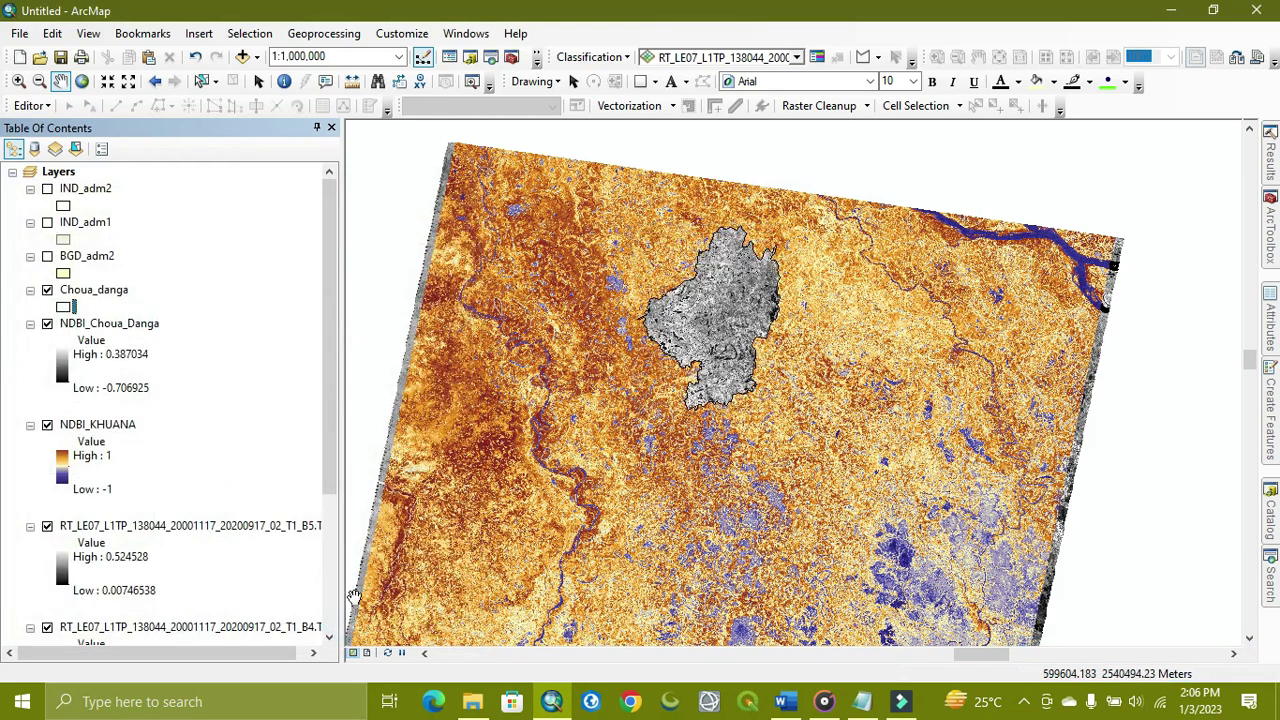
Apply the brown-white-purple ramp with Invert ticked to NDBI_Choua_Danga
left_click(65, 362)
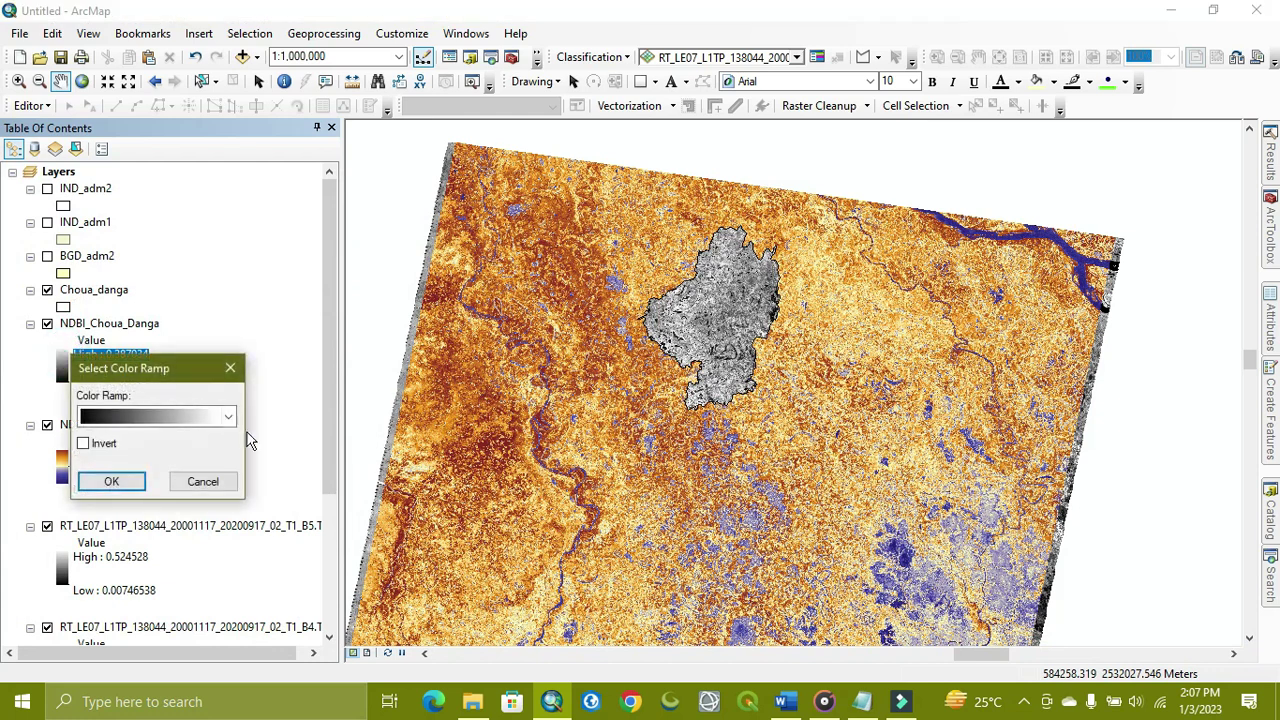
left_click(228, 416)
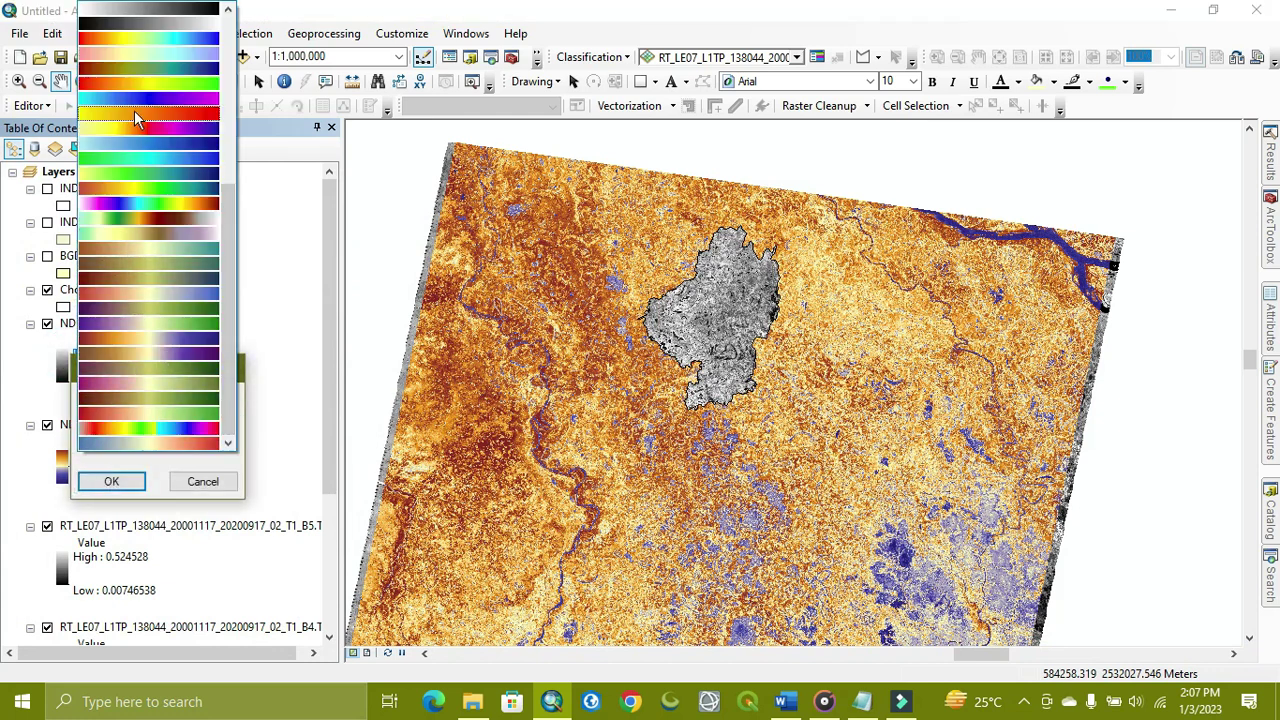
left_click(122, 353)
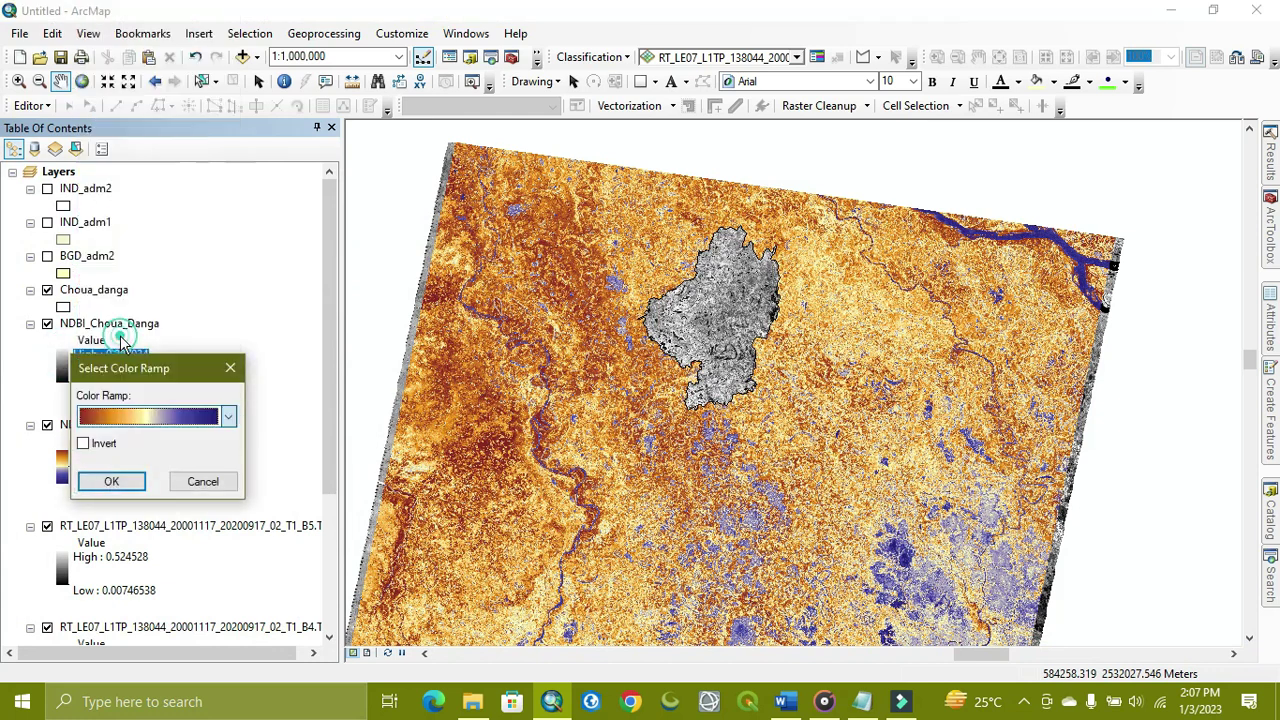
left_click(88, 445)
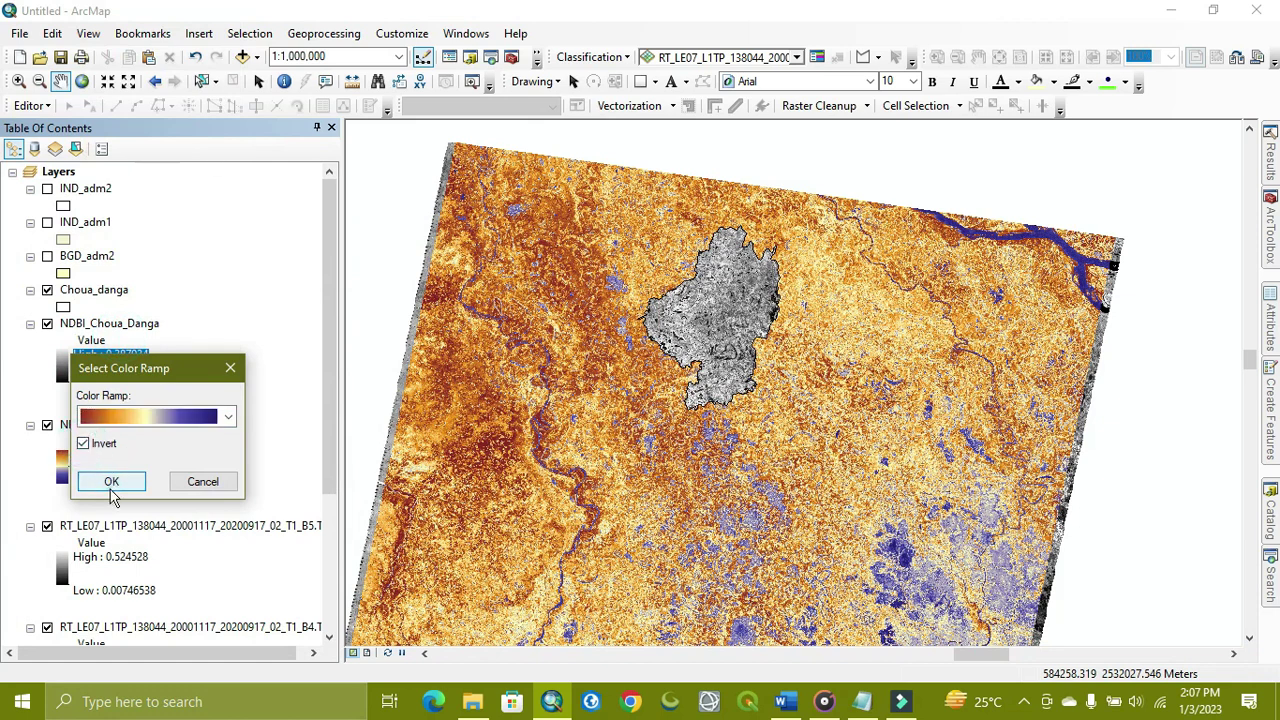
left_click(110, 481)
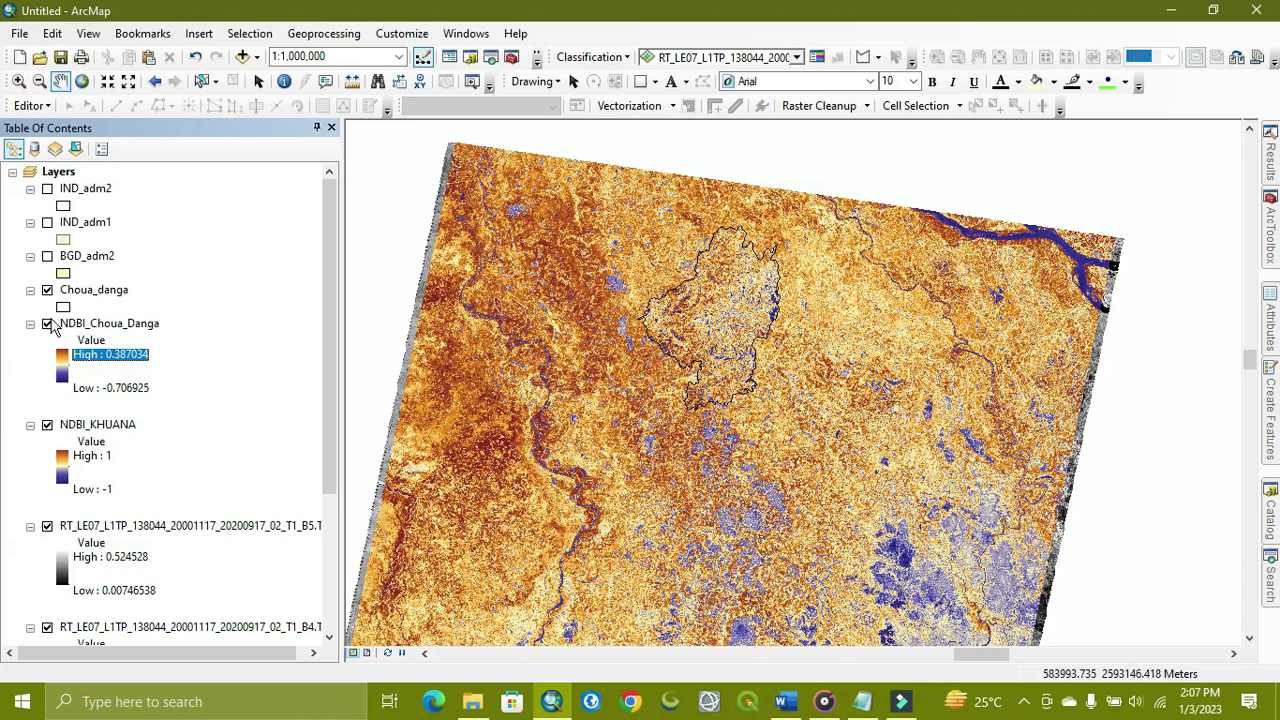
Keep NDBI_Choua_Danga visible, hide the full NDBI_KHUANA layer, and bring up Add Data
left_click(46, 323)
left_click(46, 323)
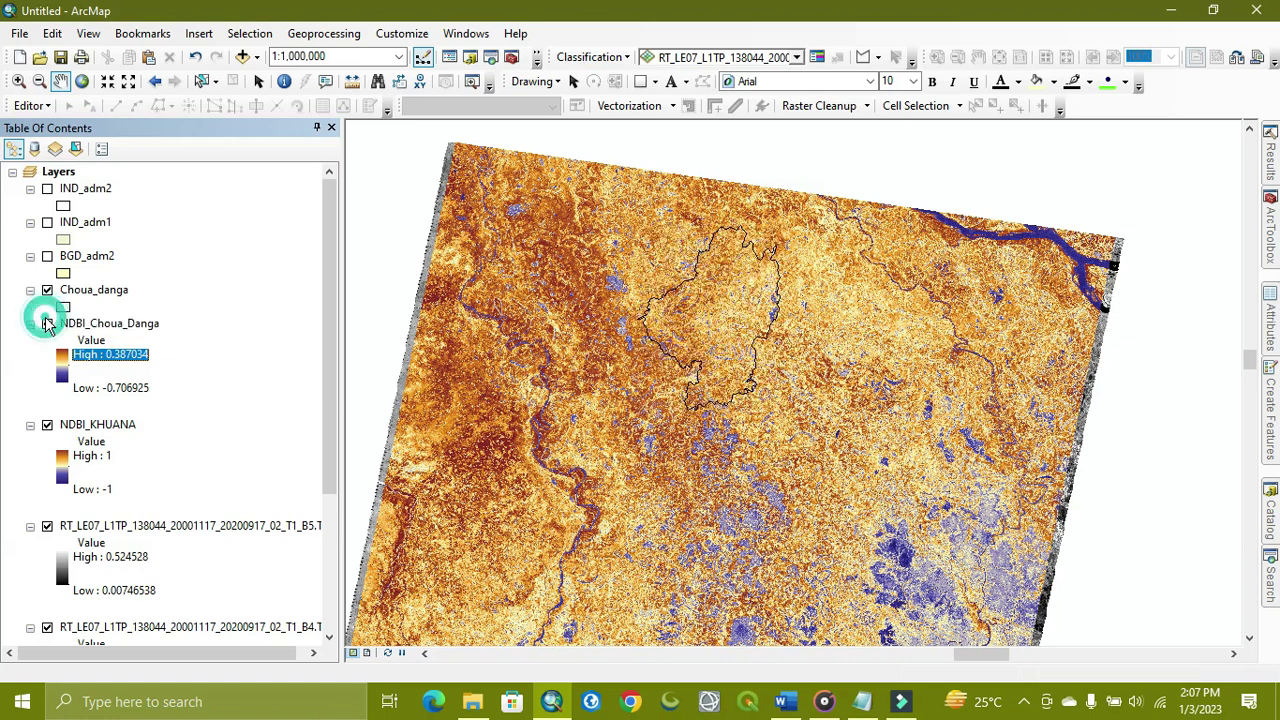
left_click(46, 323)
left_click(46, 323)
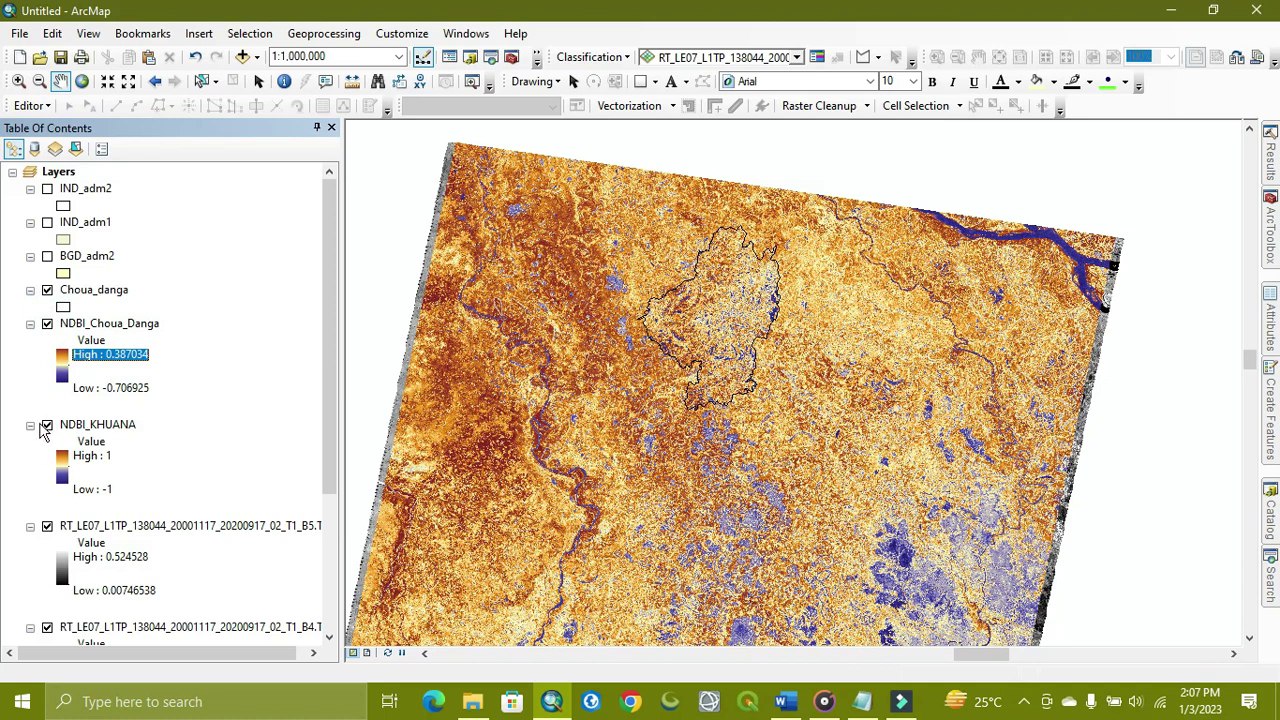
left_click(46, 424)
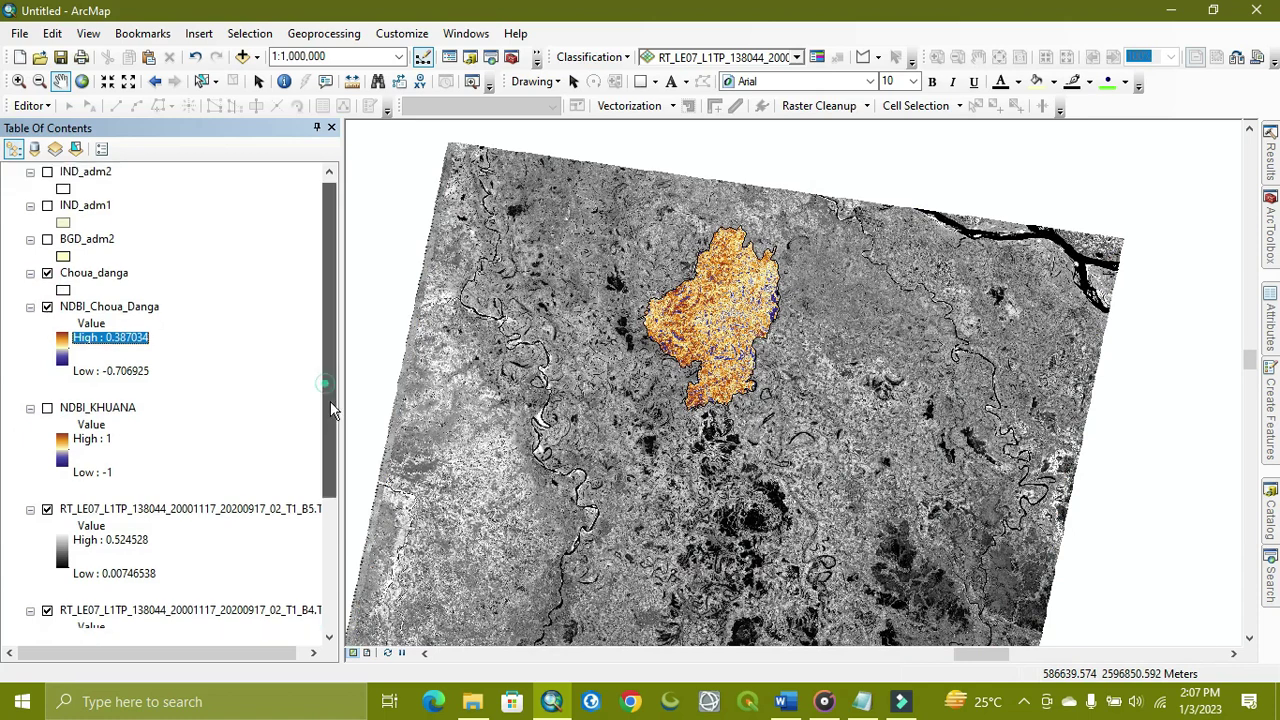
left_click_drag(327, 380, 331, 455)
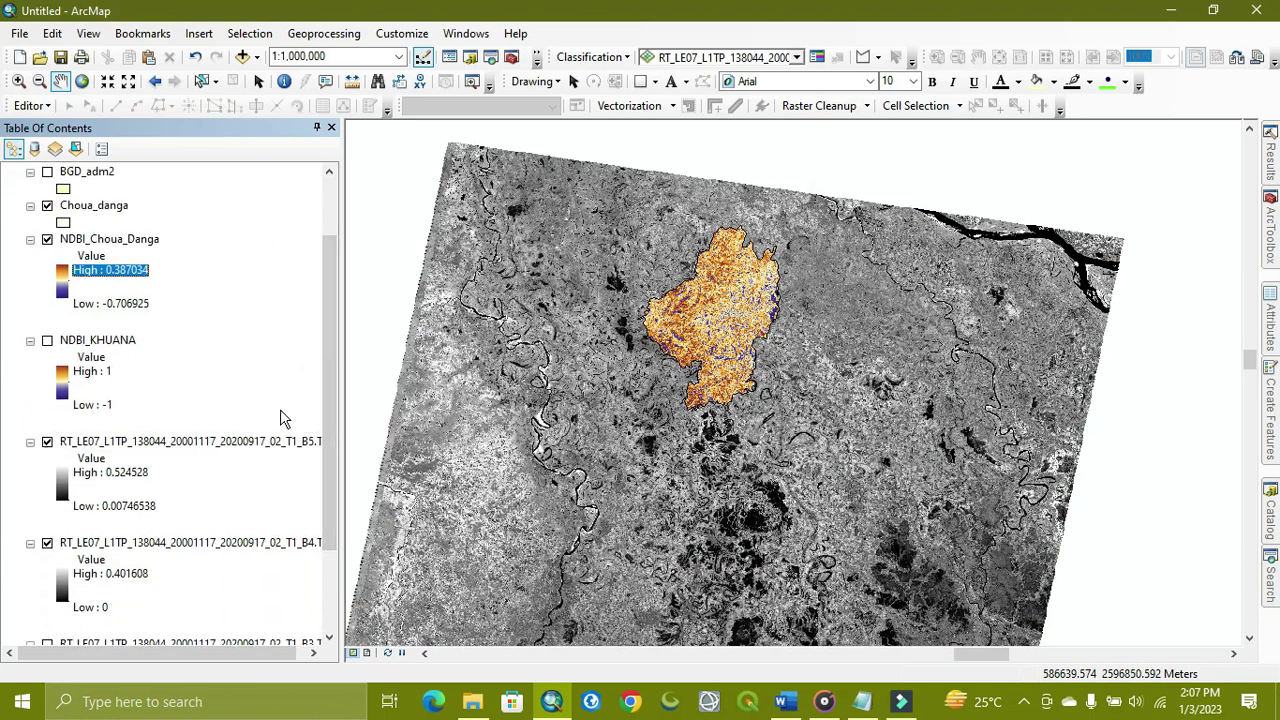
left_click_drag(337, 394, 337, 341)
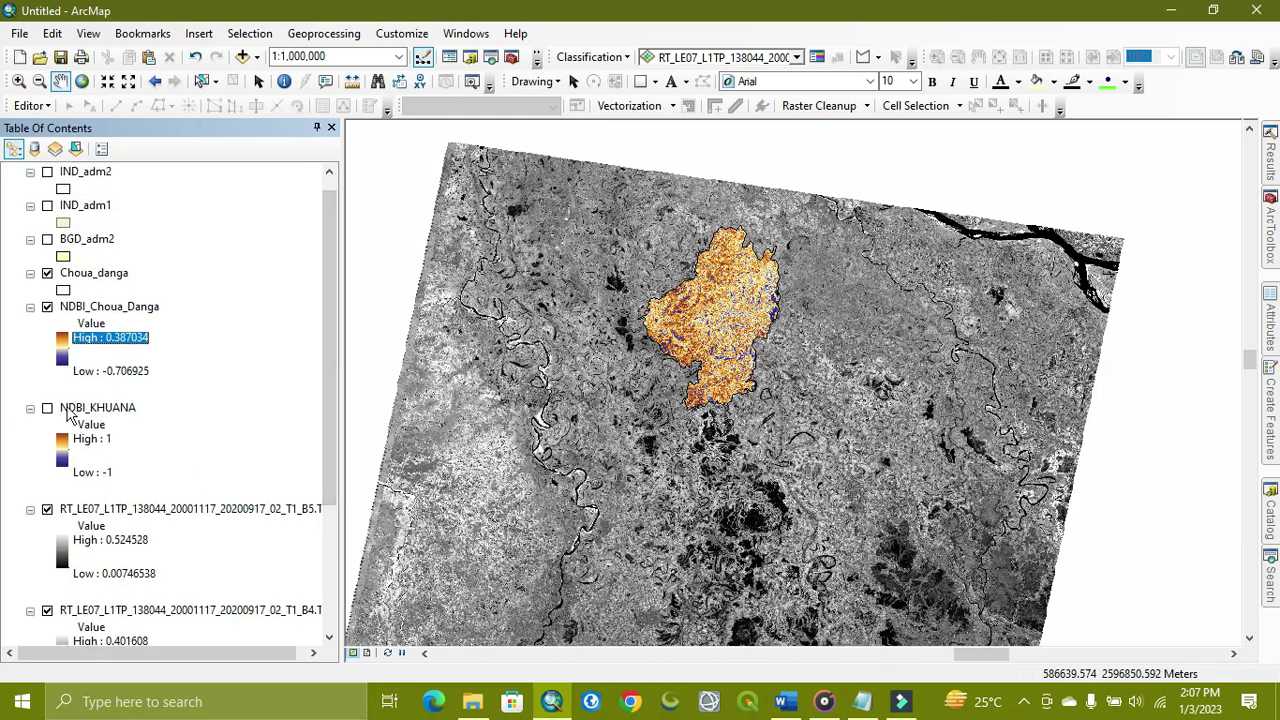
left_click(242, 57)
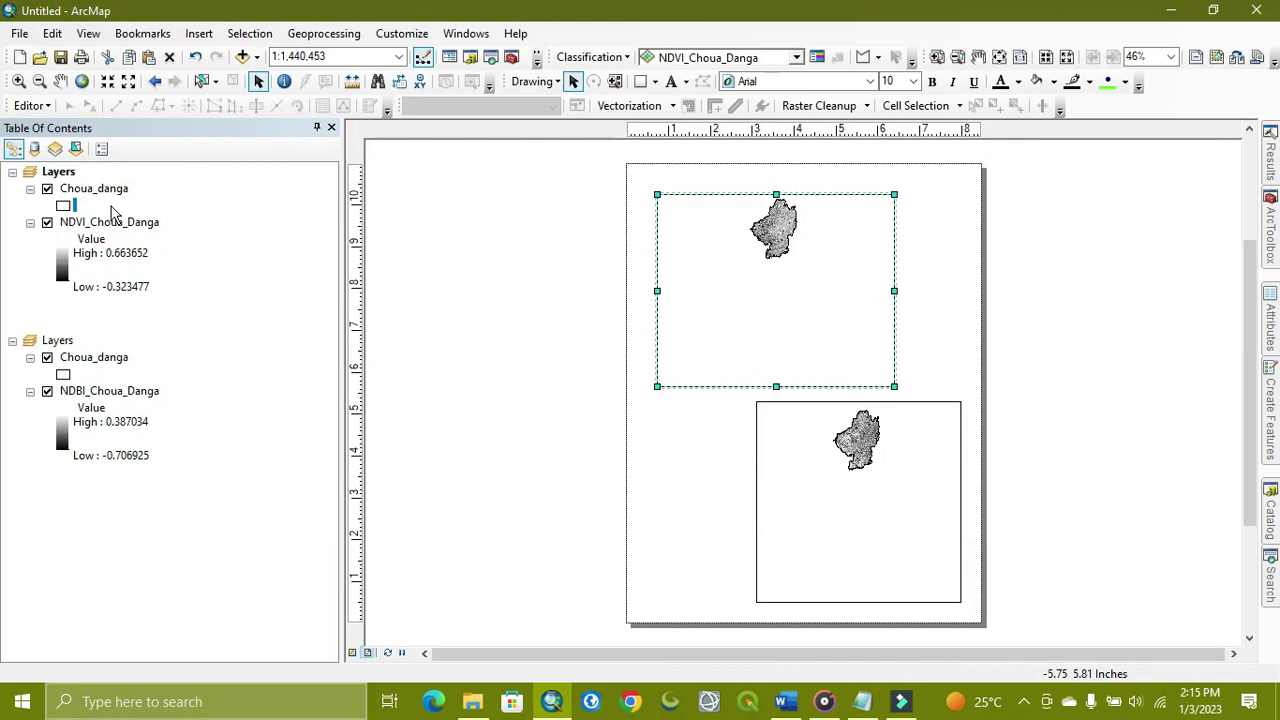
Zoom the upper frame to NDVI_Choua_Danga and the lower frame to NDBI_Choua_Danga
right_click(128, 228)
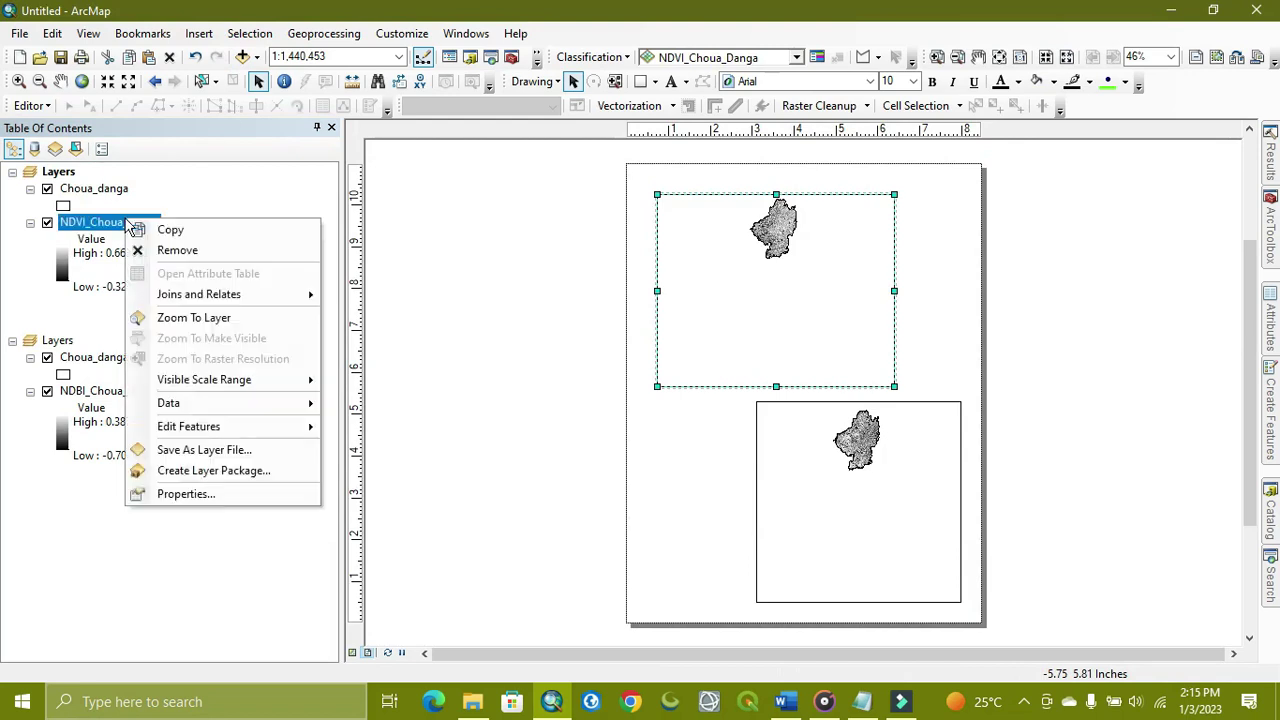
left_click(212, 321)
left_click(104, 391)
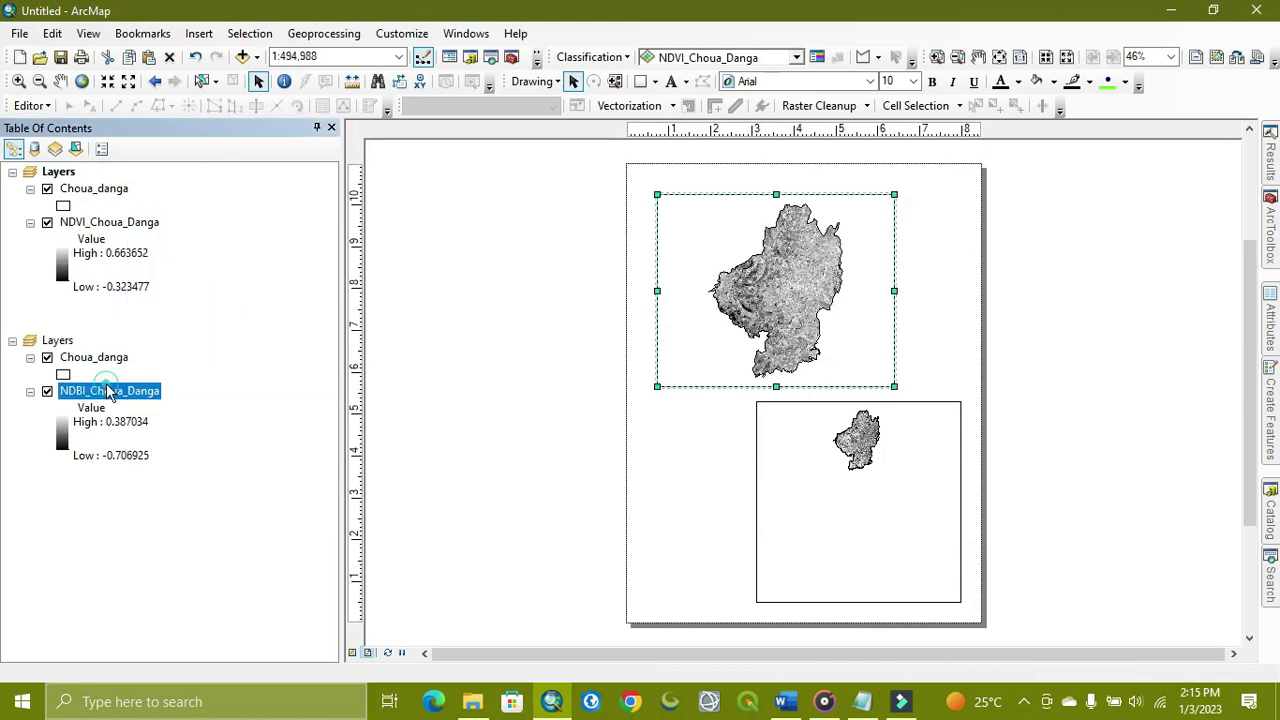
right_click(106, 390)
left_click(174, 484)
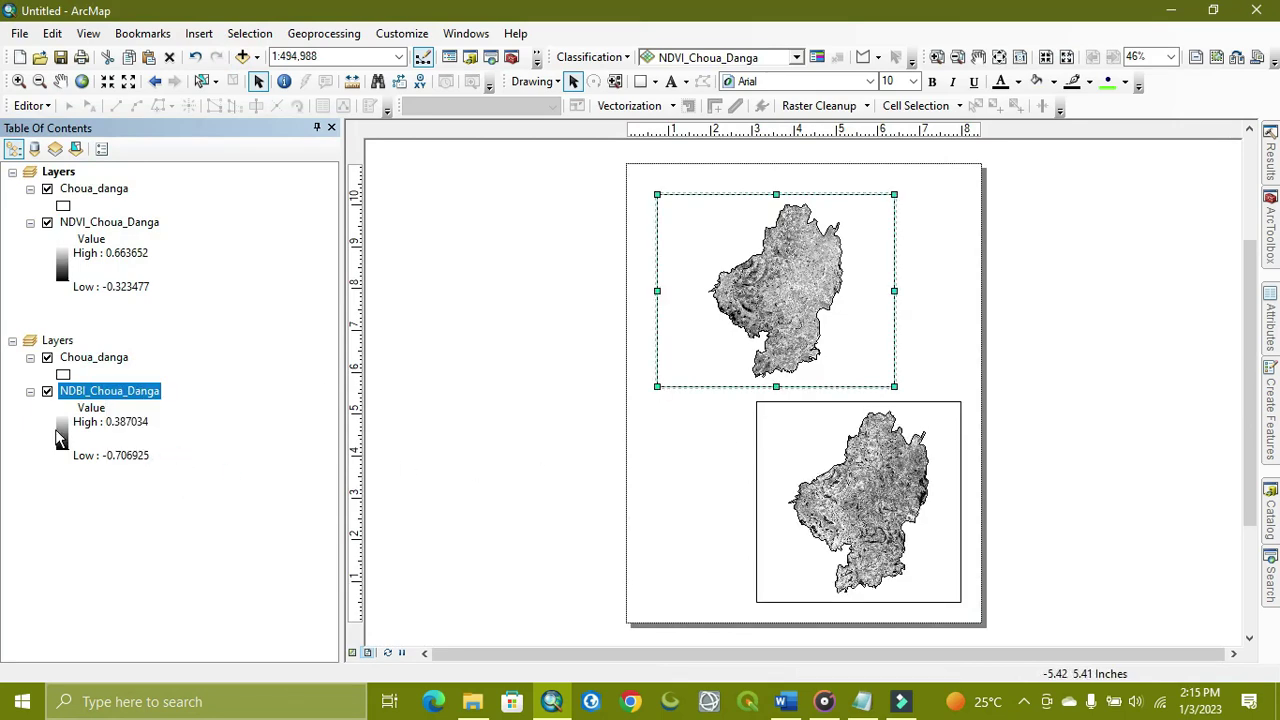
left_click(57, 430)
Recolour NDBI_Choua_Danga with the red-to-blue colour ramp, inverted
left_click(150, 494)
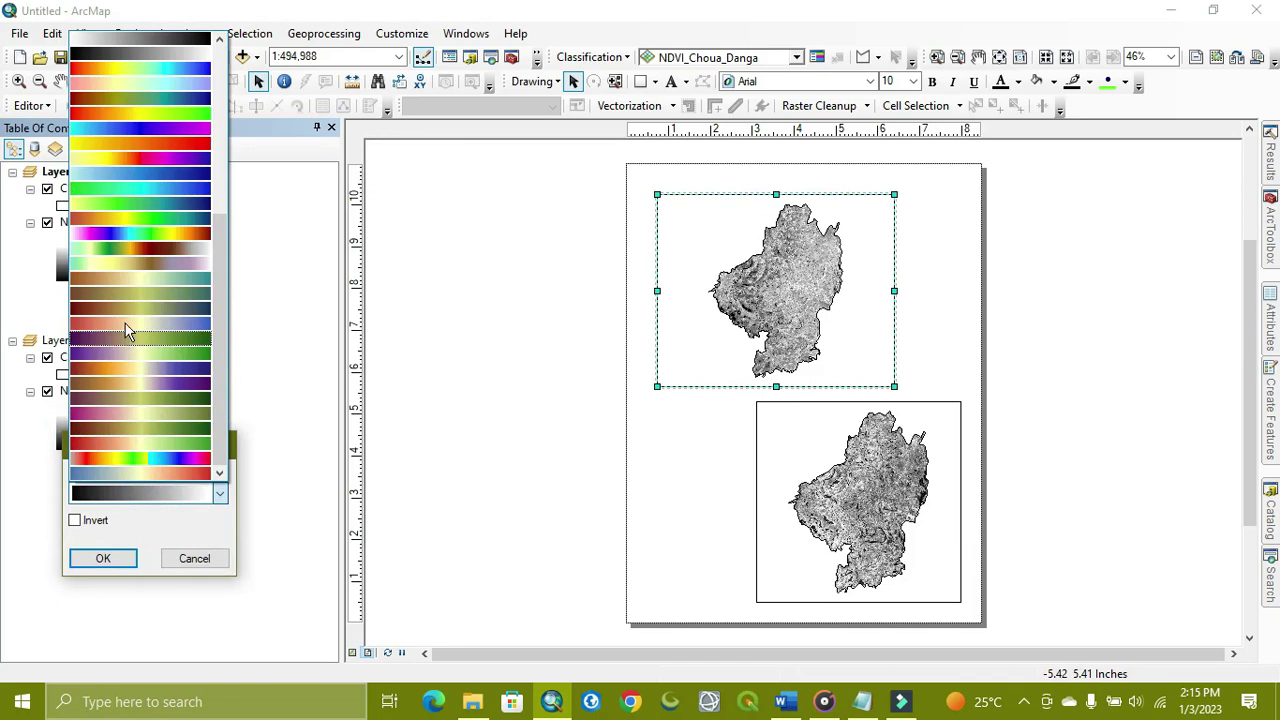
left_click(141, 355)
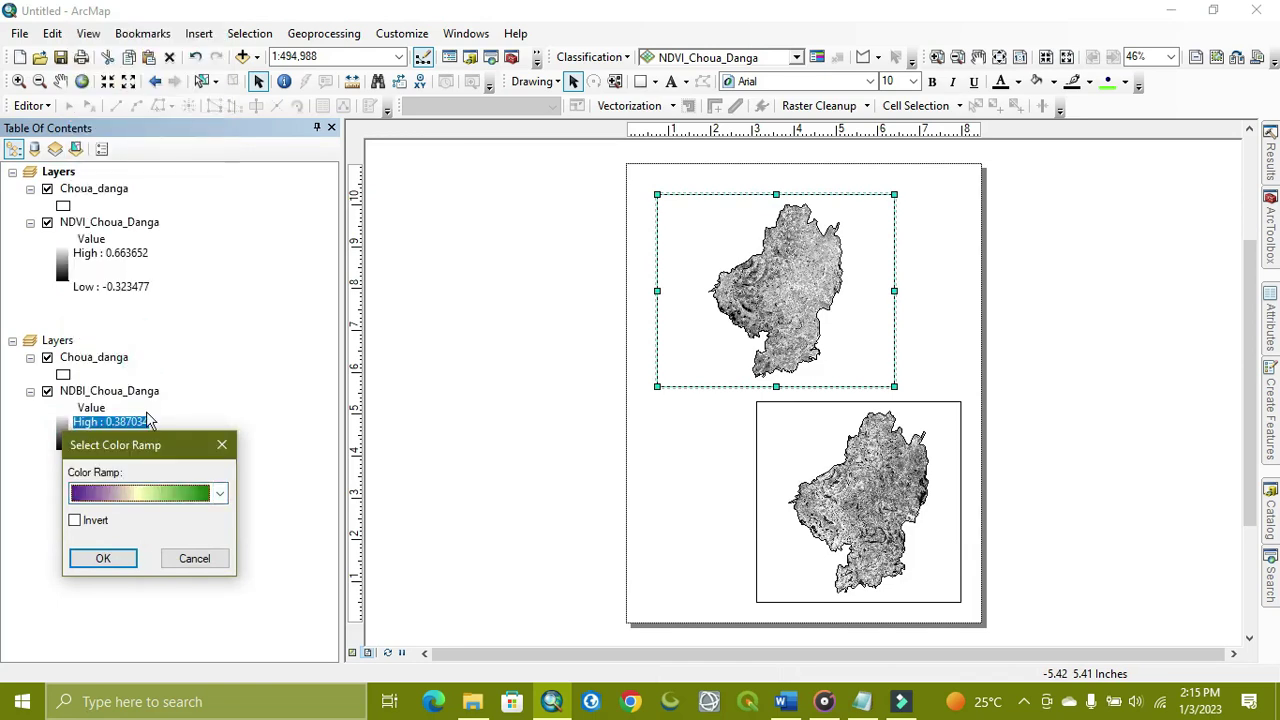
left_click(103, 557)
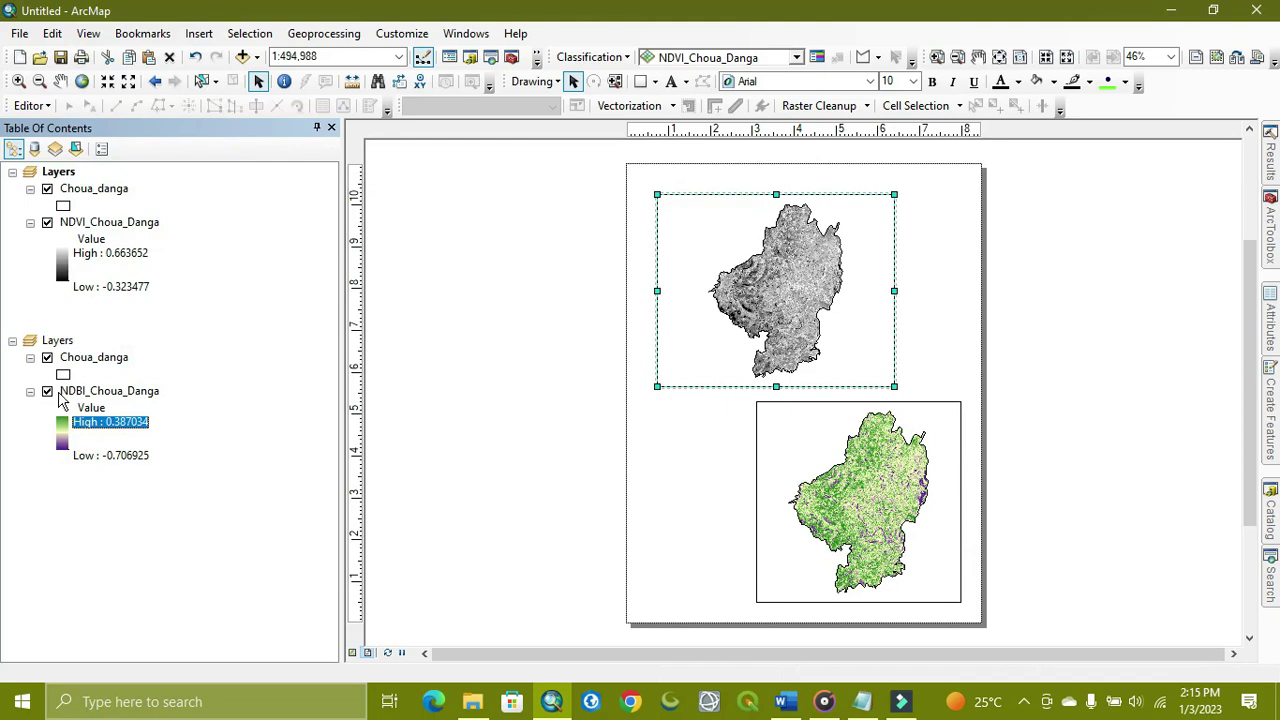
left_click(65, 440)
left_click(129, 492)
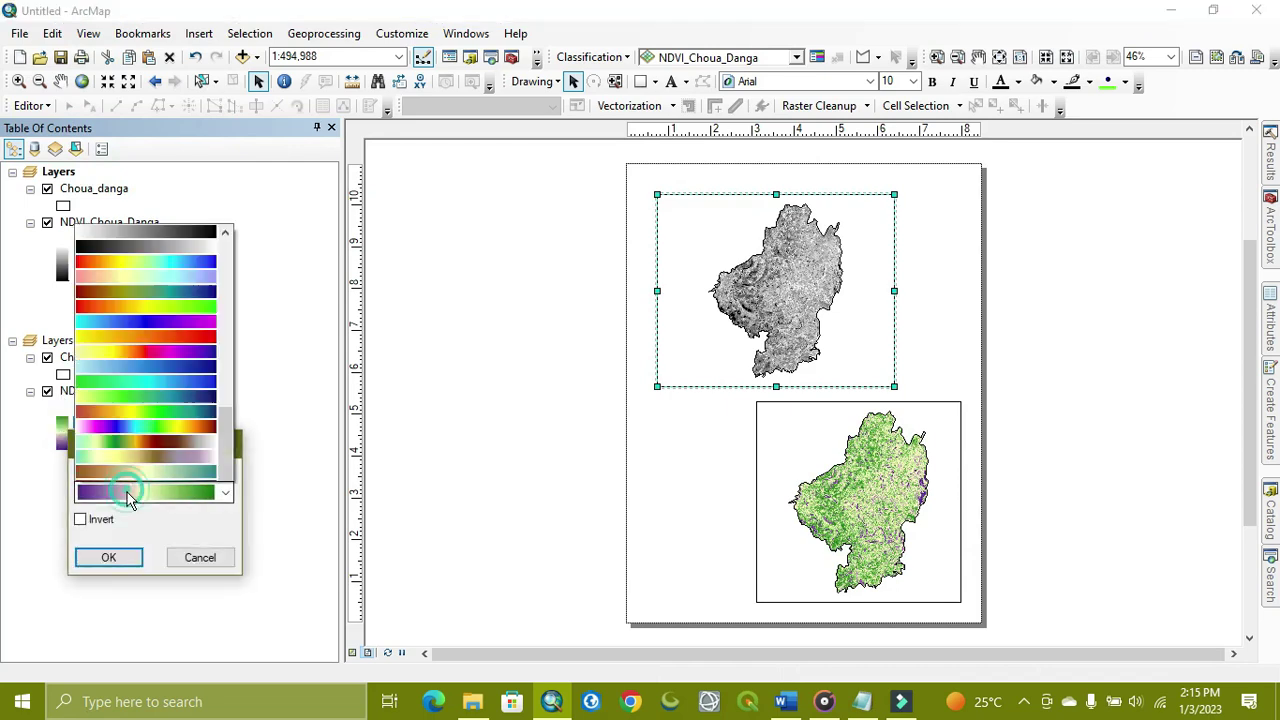
left_click(127, 321)
left_click(81, 520)
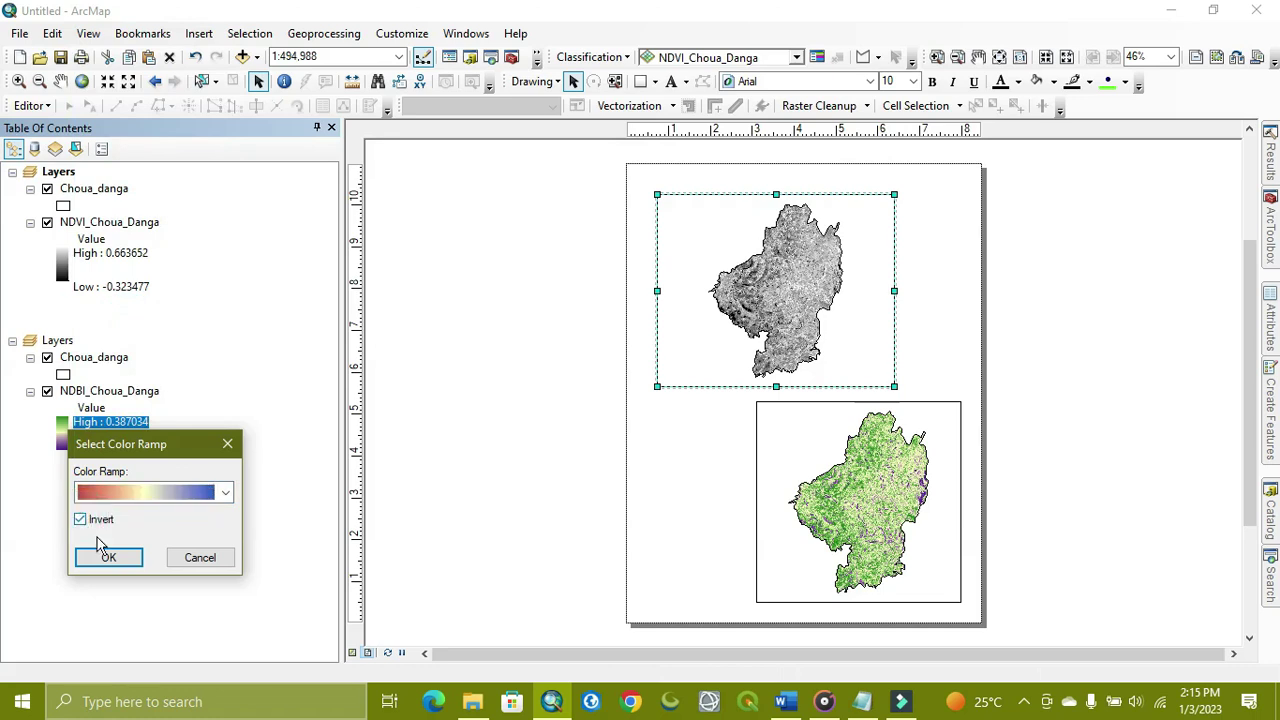
left_click(104, 556)
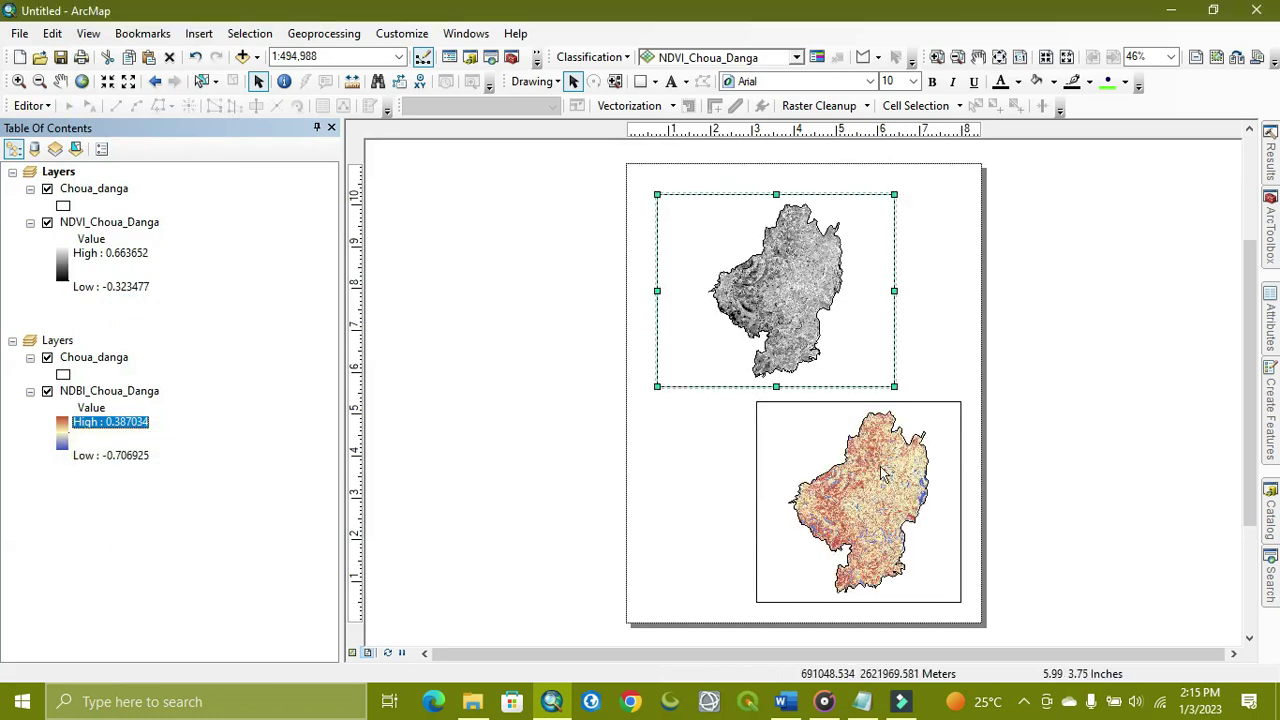
scroll(884, 474, "down", 3)
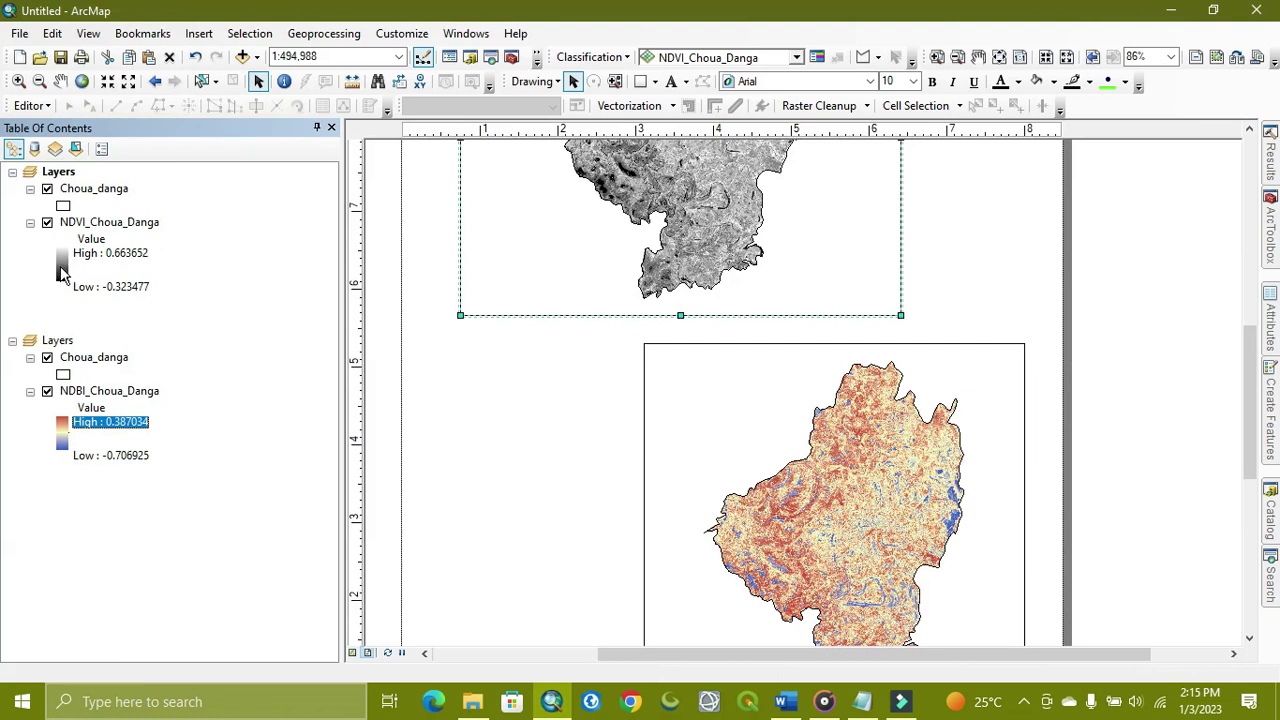
Give NDVI_Choua_Danga the purple-white-green colour ramp
left_click(61, 267)
left_click(187, 327)
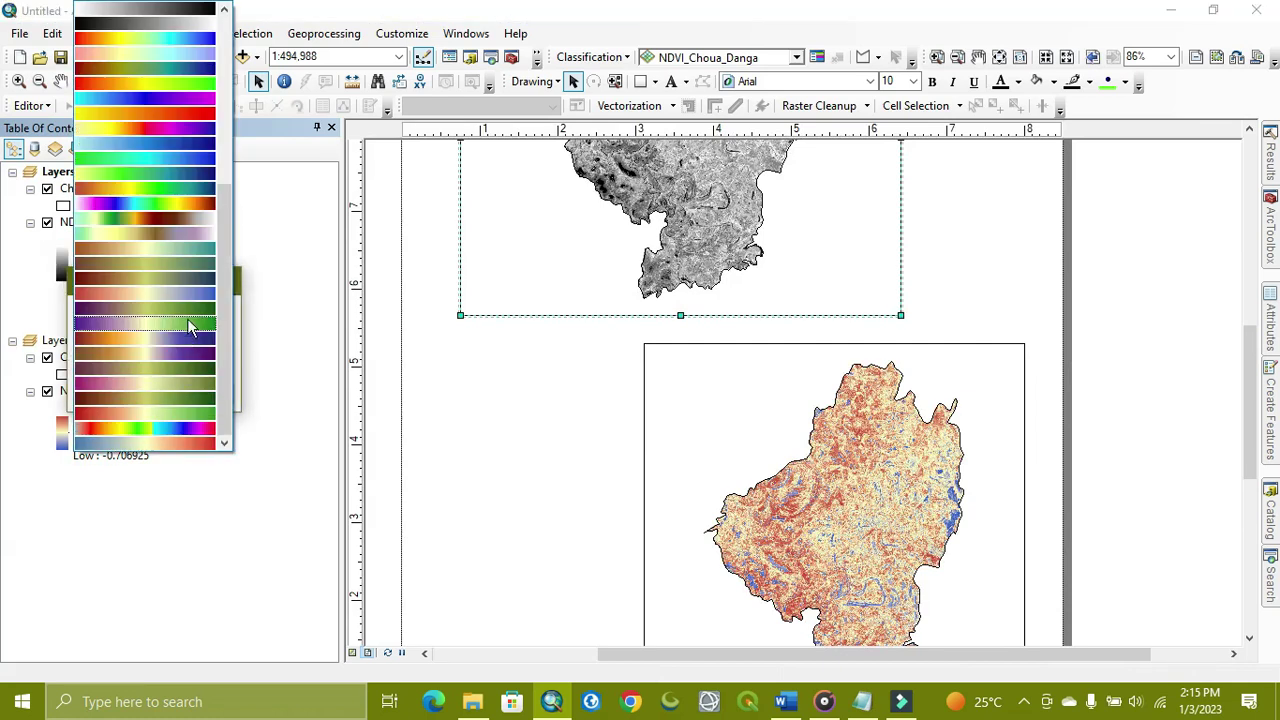
left_click(178, 316)
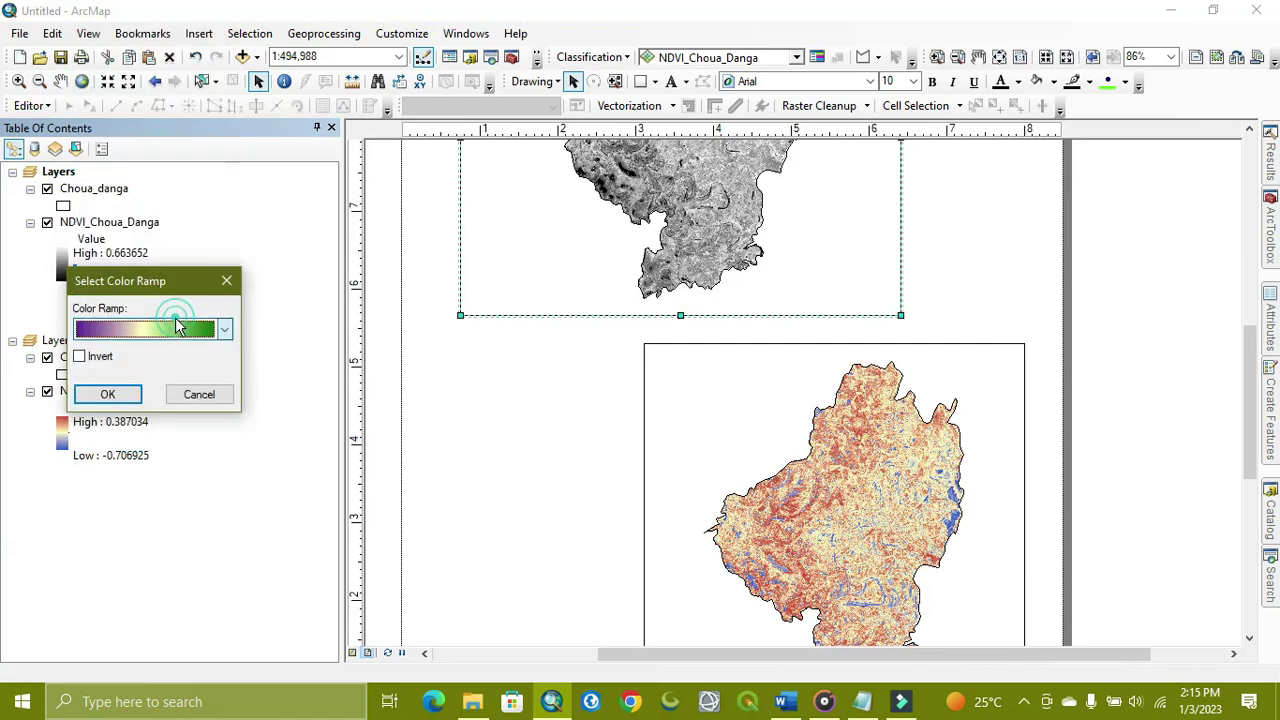
left_click(105, 398)
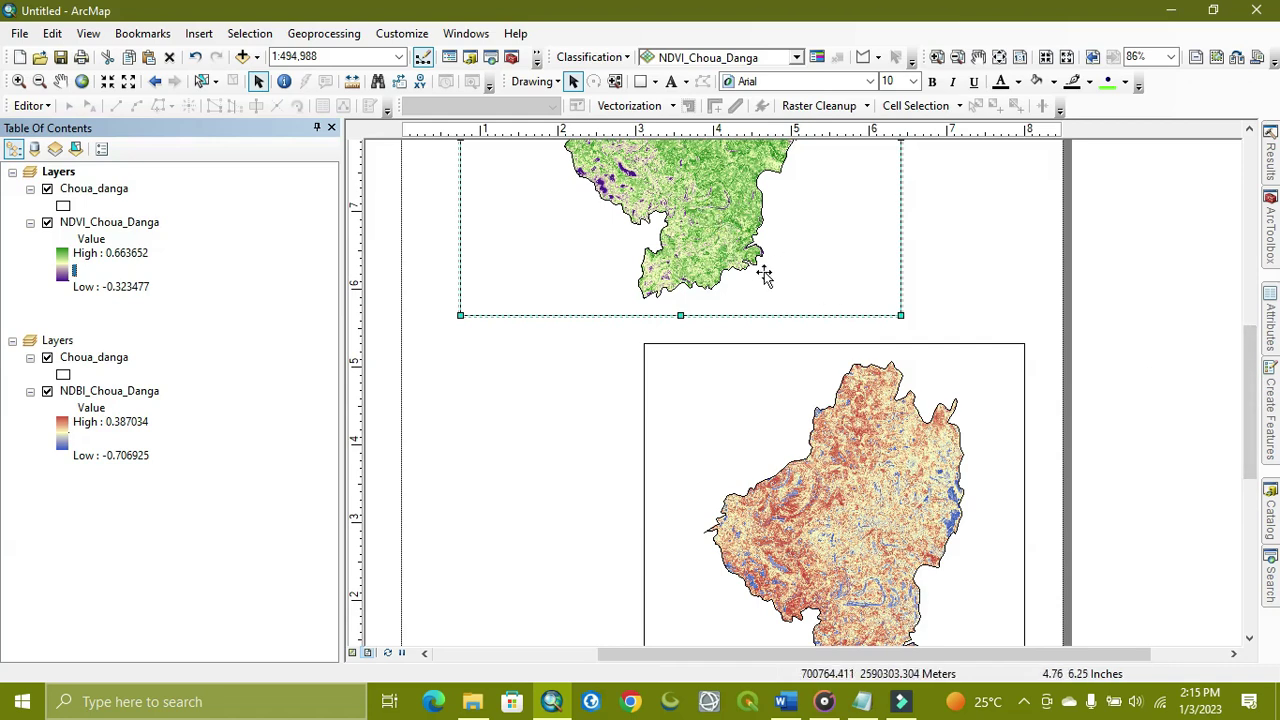
left_click_drag(1250, 400, 1250, 478)
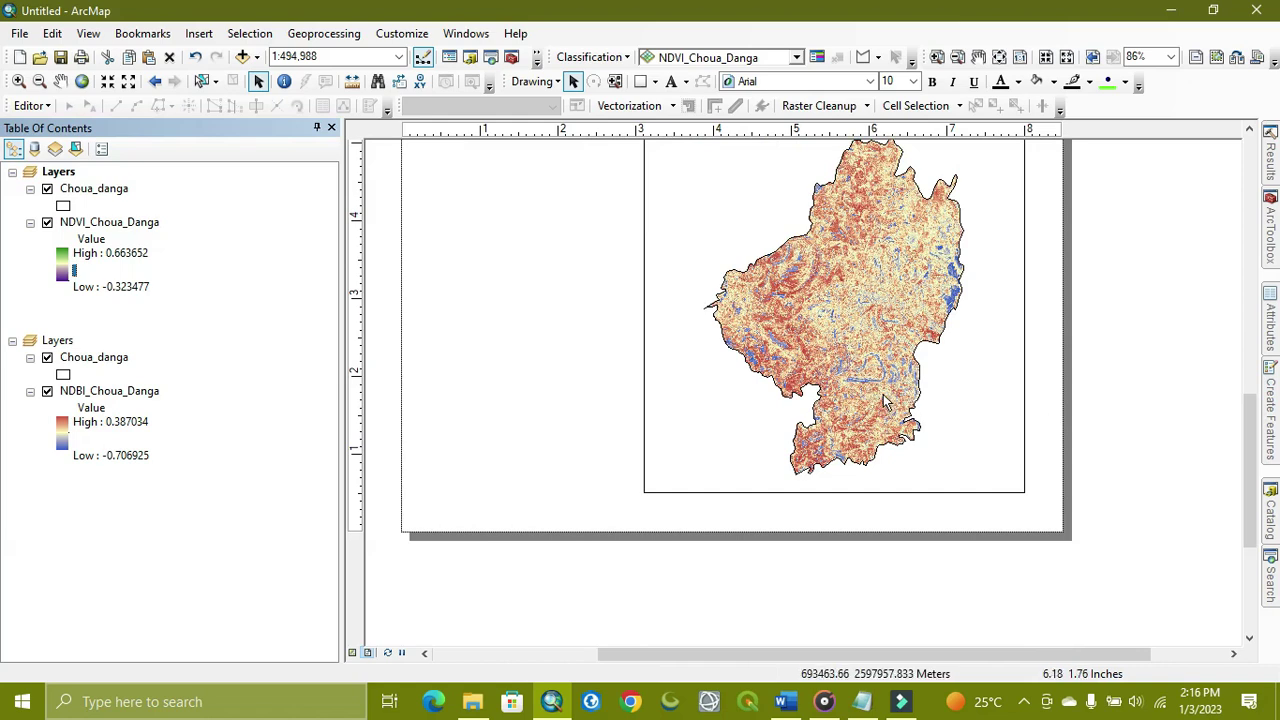
scroll(926, 367, "up", 5)
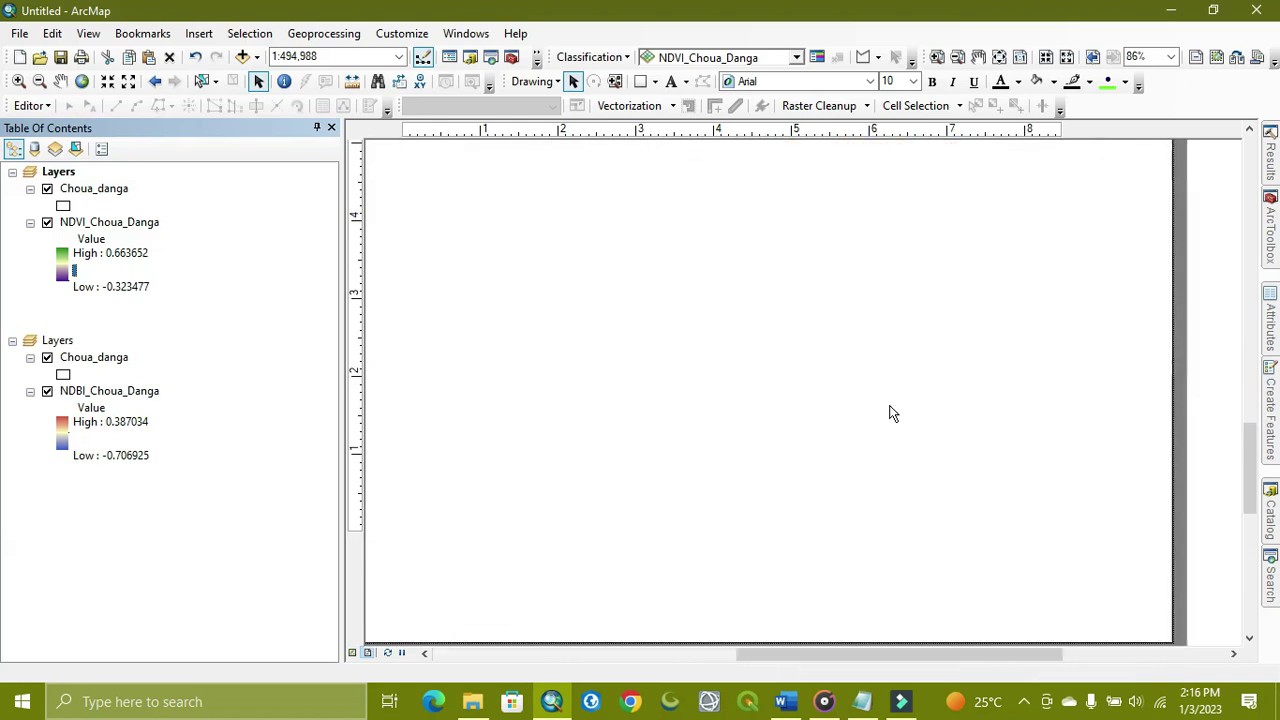
scroll(942, 369, "up", 3)
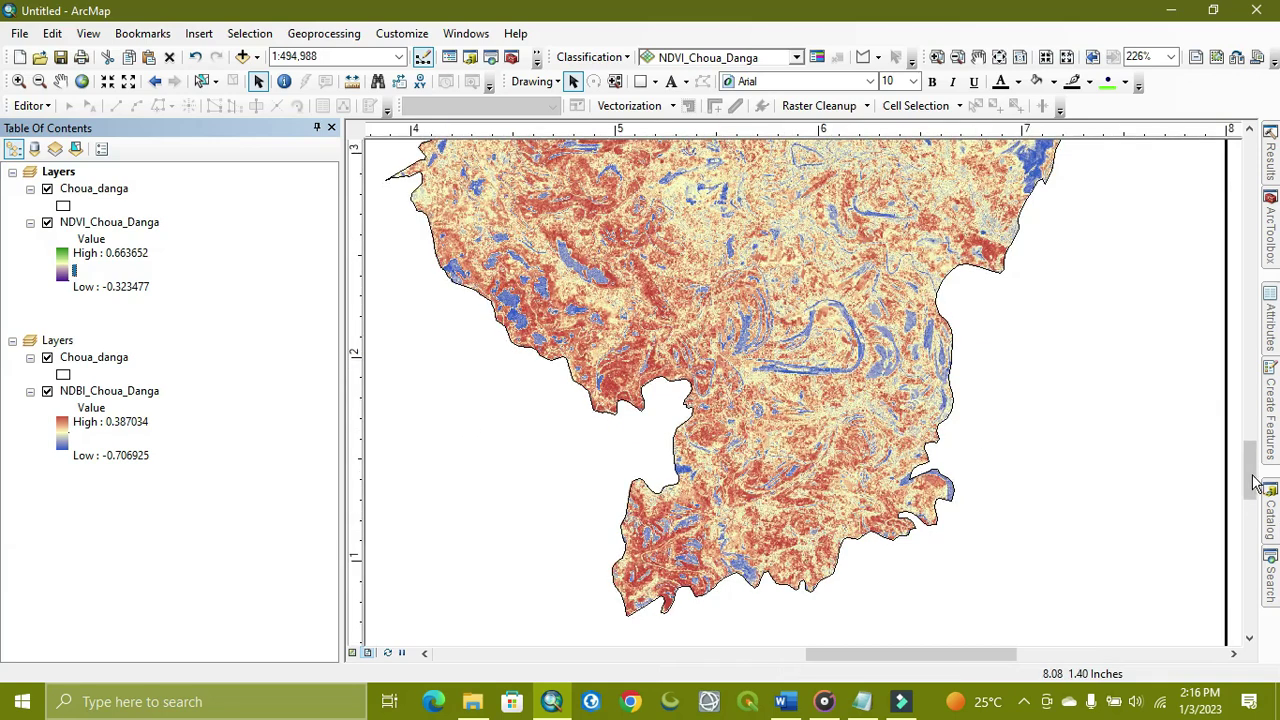
left_click_drag(1255, 480, 1249, 373)
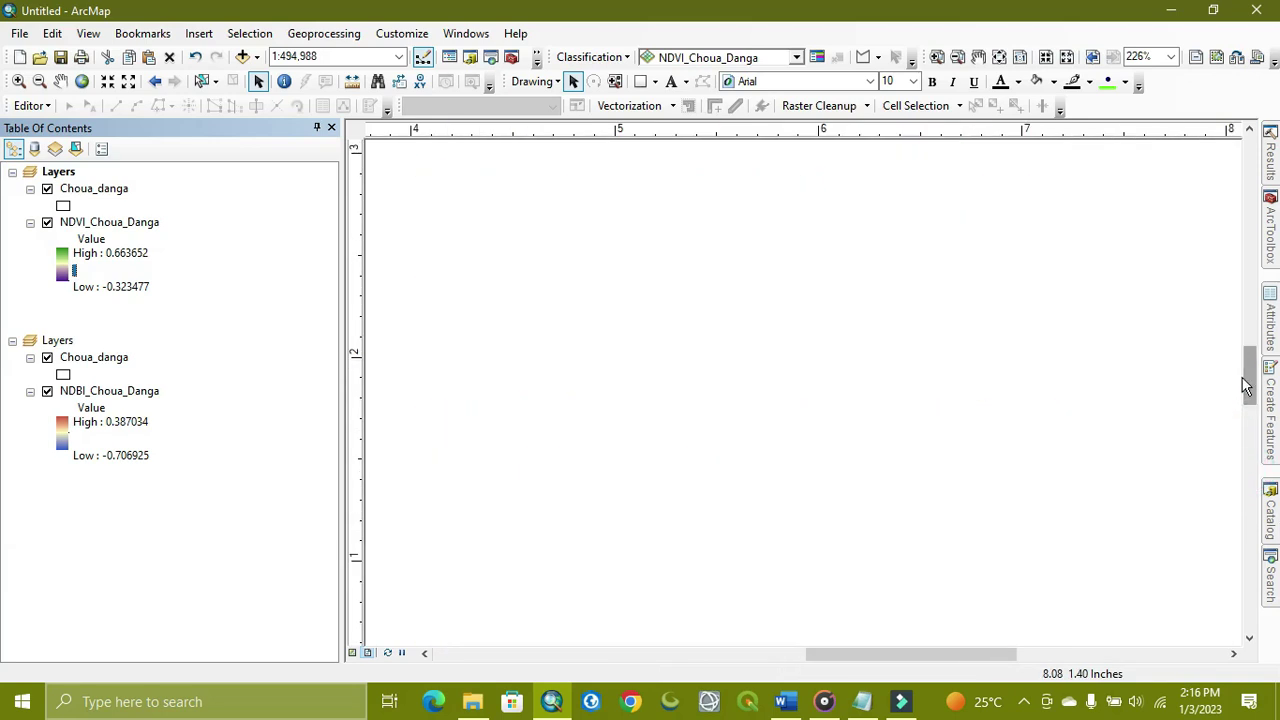
left_click_drag(825, 653, 757, 651)
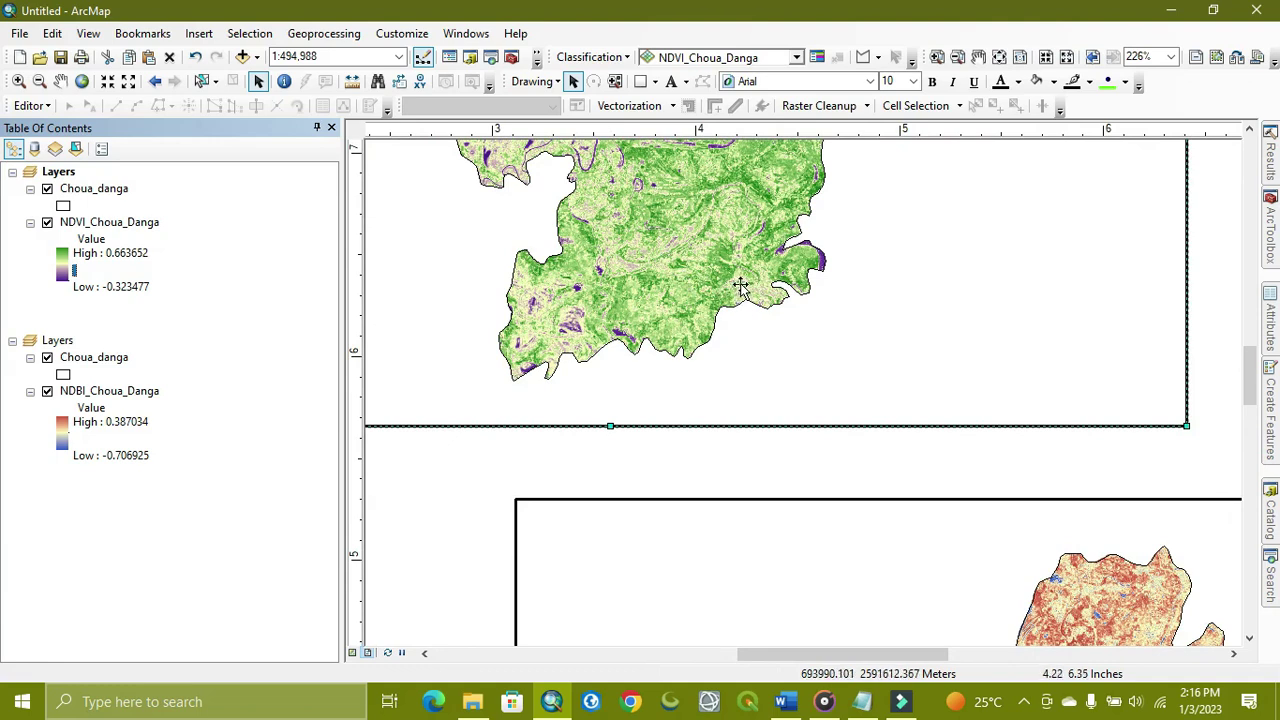
scroll(757, 292, "up", 2)
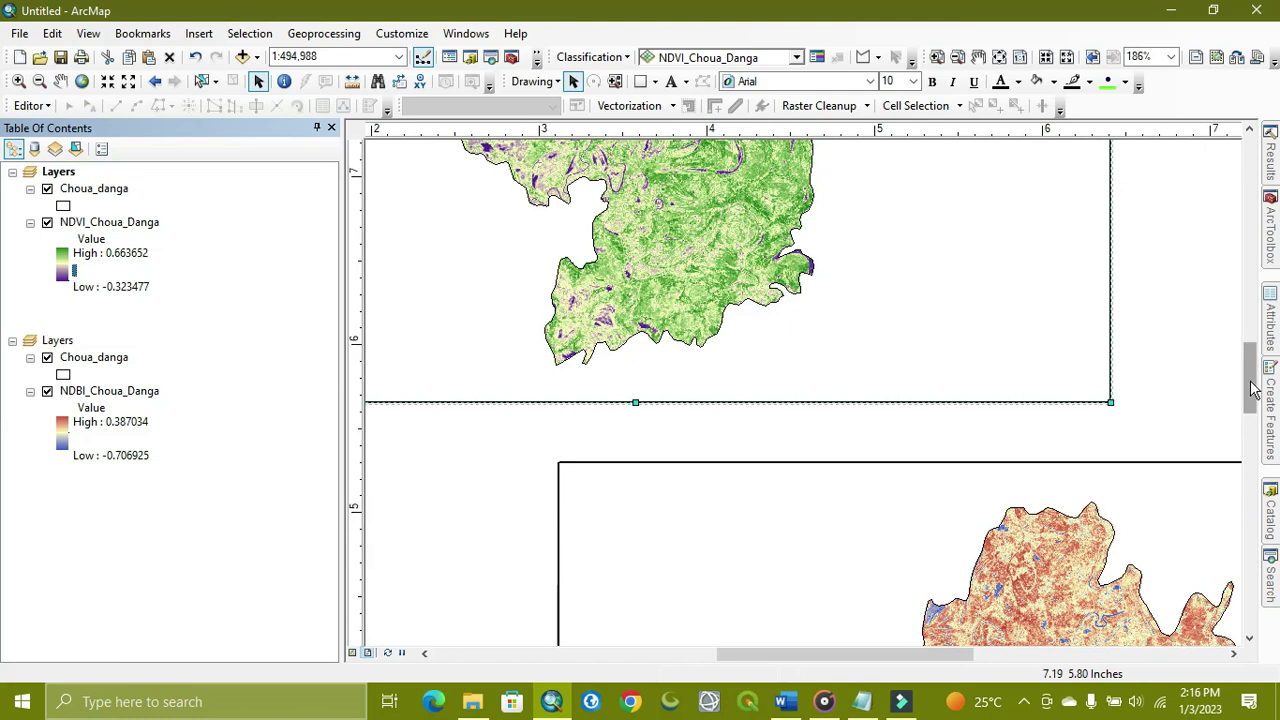
scroll(1252, 388, "down", 3)
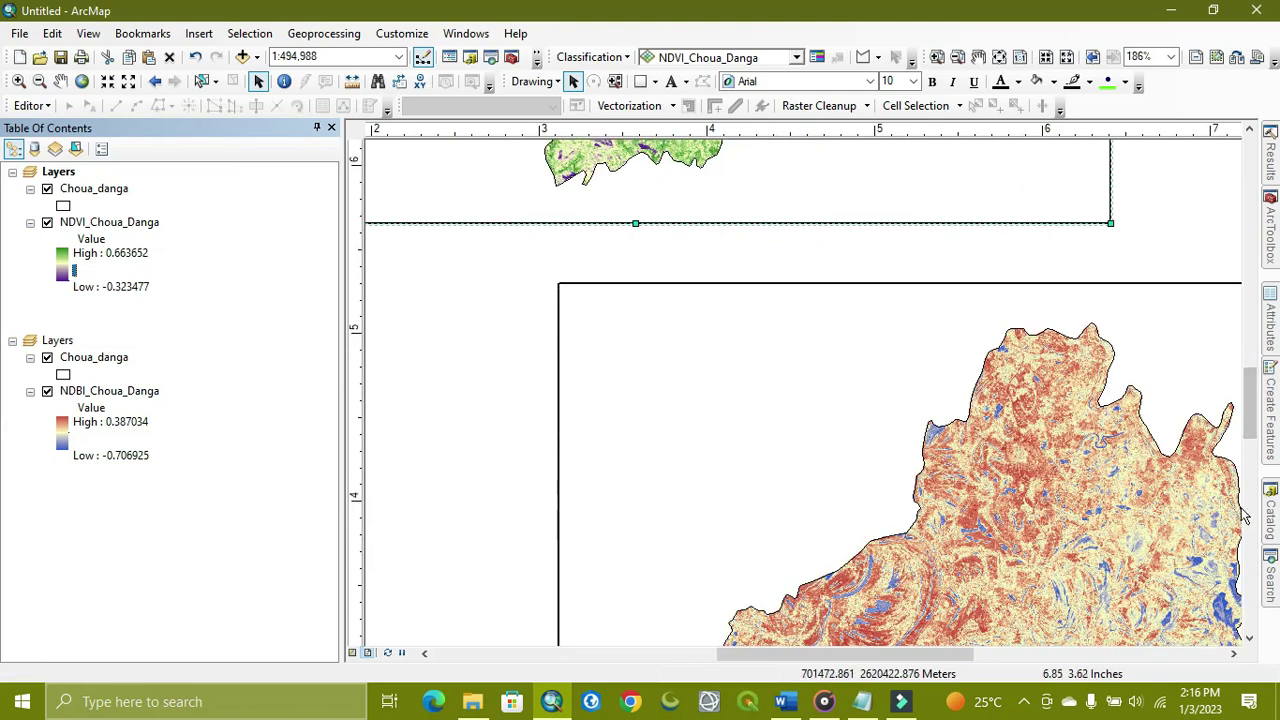
scroll(1252, 408, "down", 3)
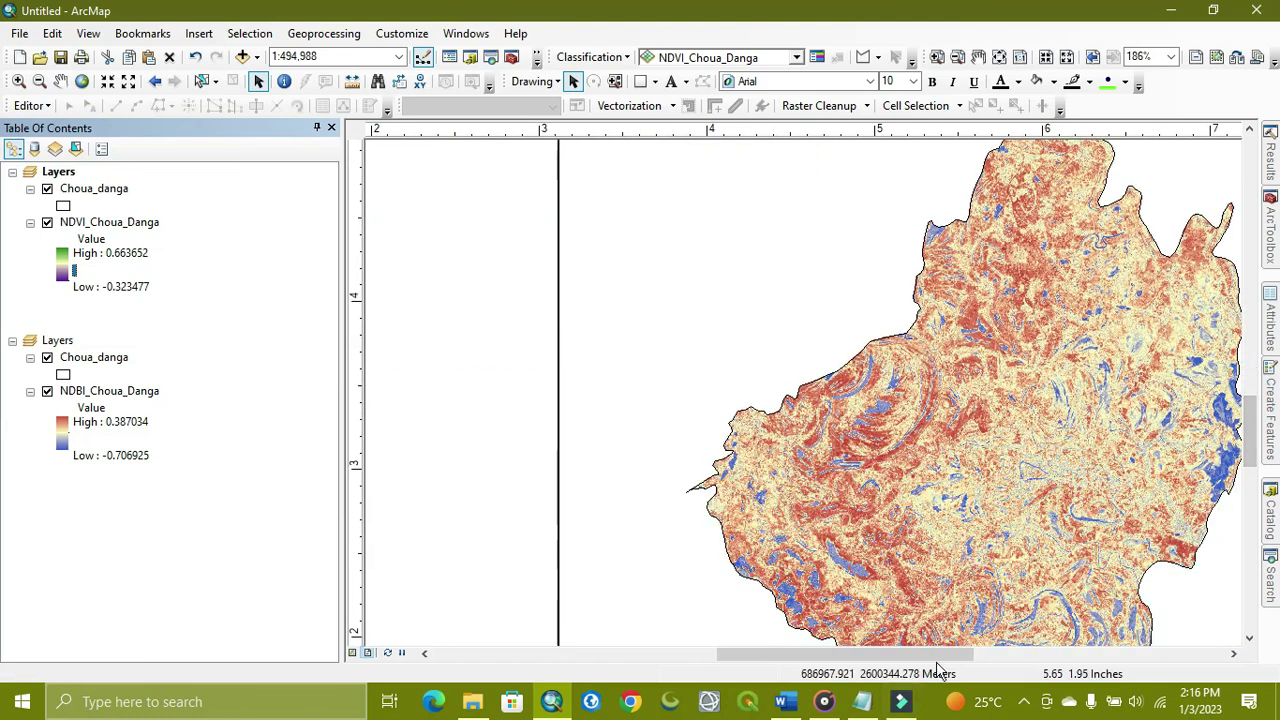
left_click_drag(967, 658, 1046, 662)
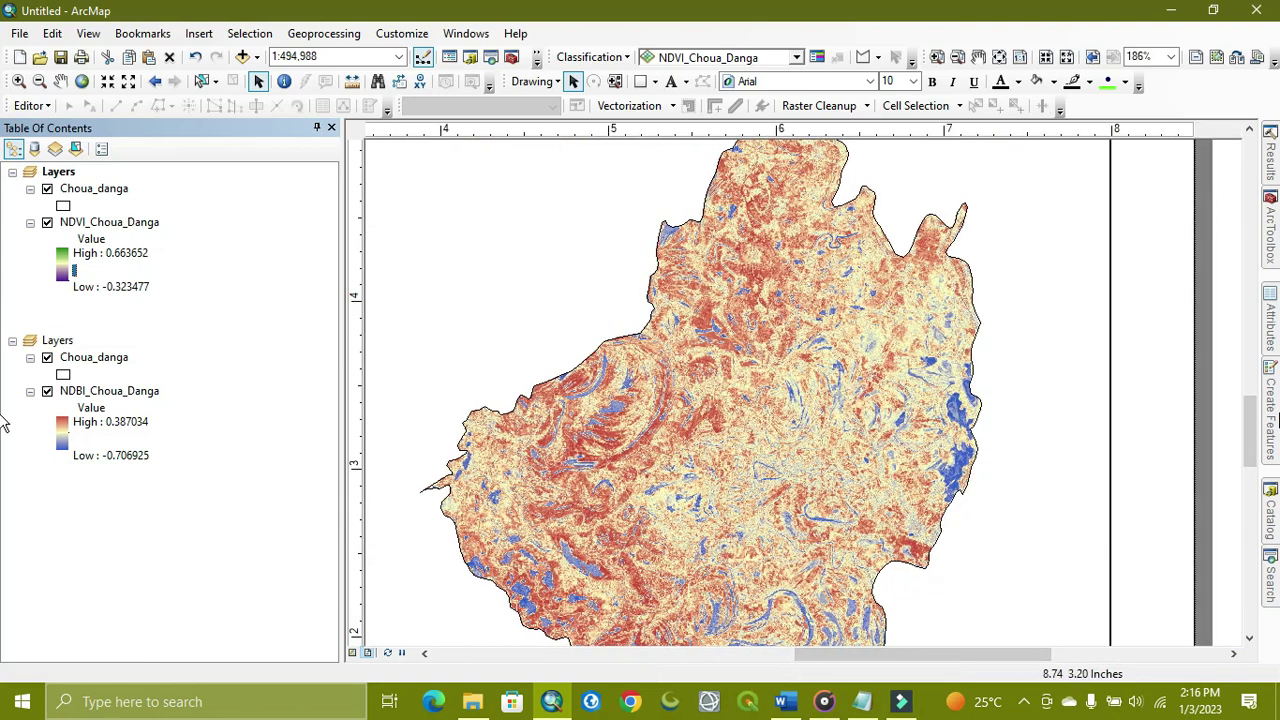
scroll(1252, 400, "down", 5)
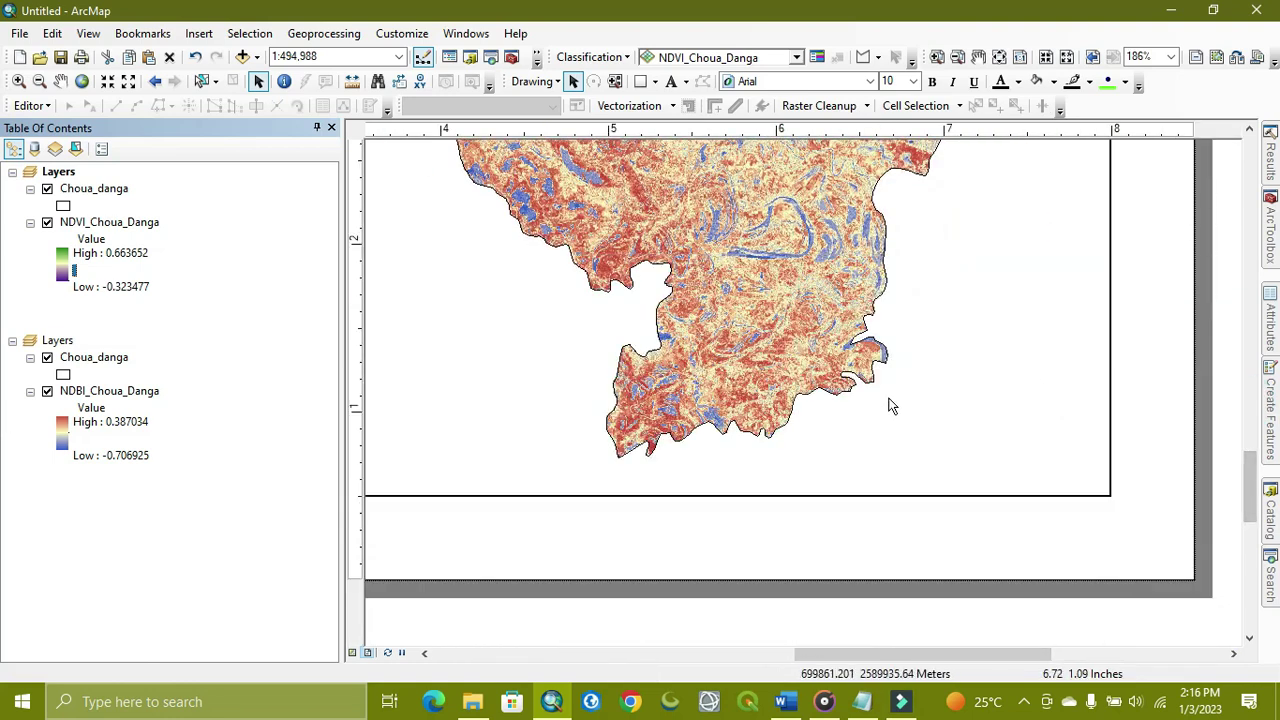
scroll(866, 376, "down", 5)
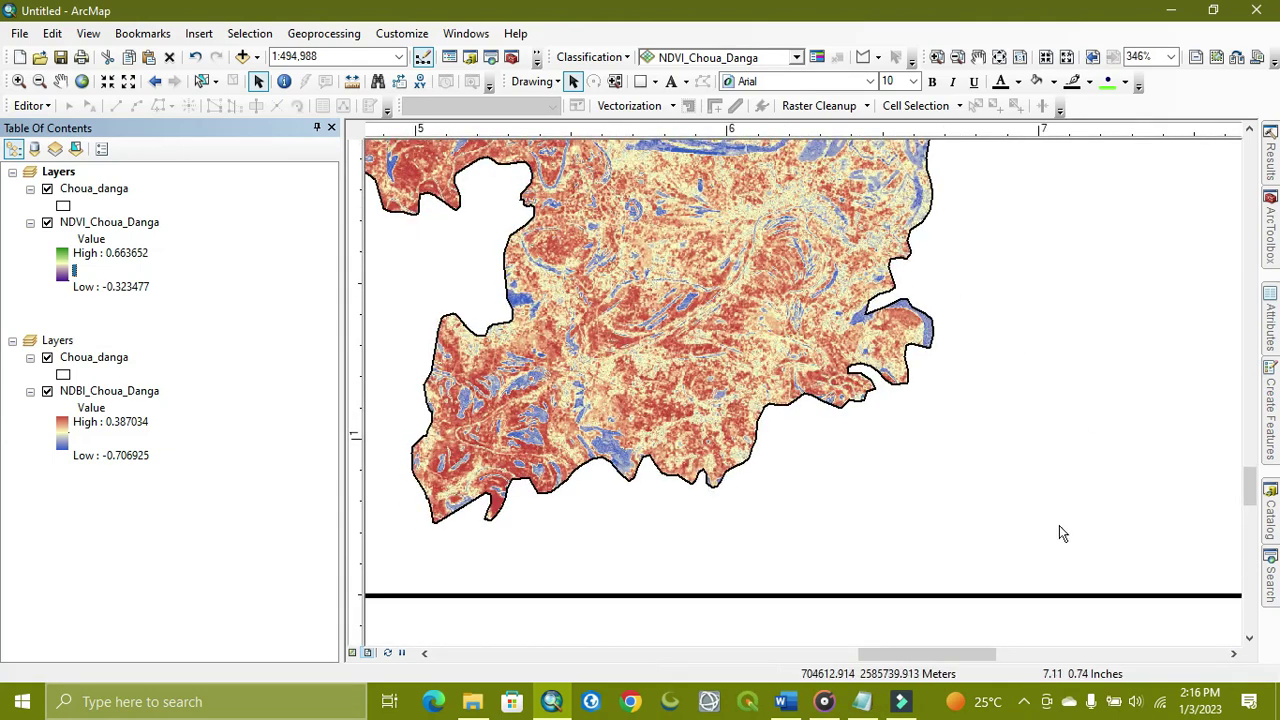
scroll(1055, 530, "up", 3)
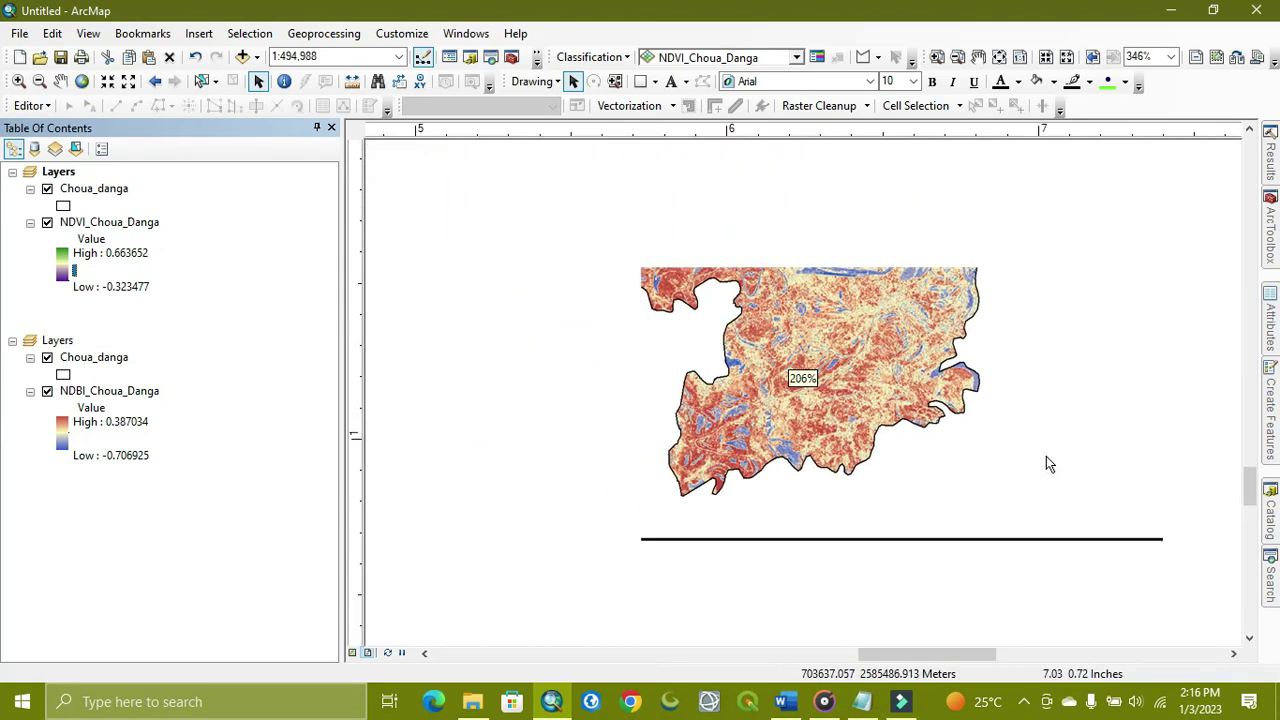
left_click_drag(1250, 487, 1257, 415)
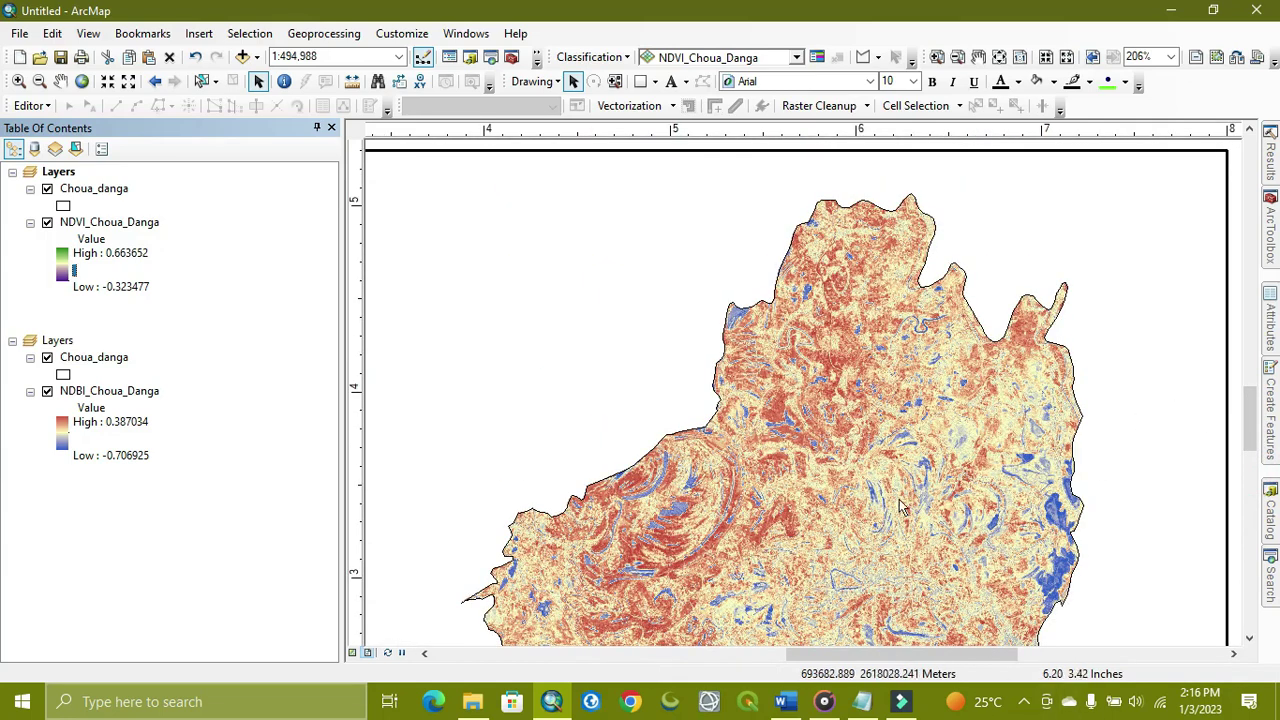
scroll(903, 510, "up", 3)
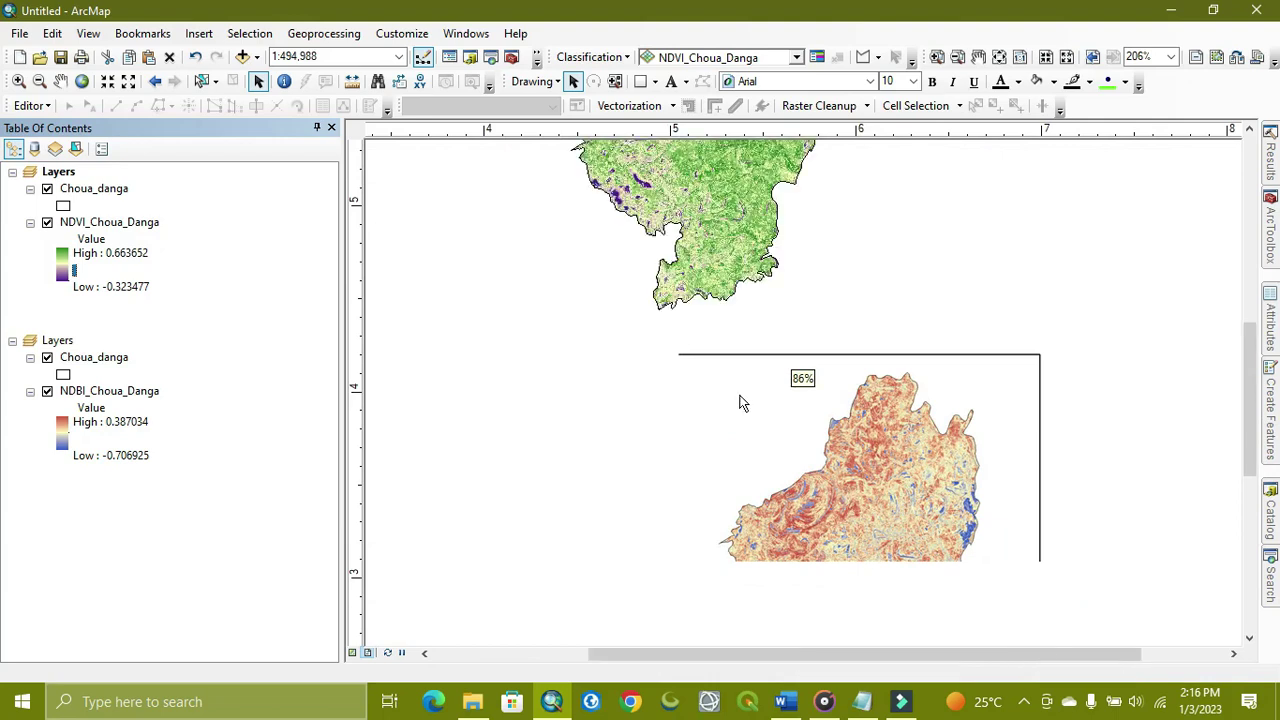
left_click(718, 252)
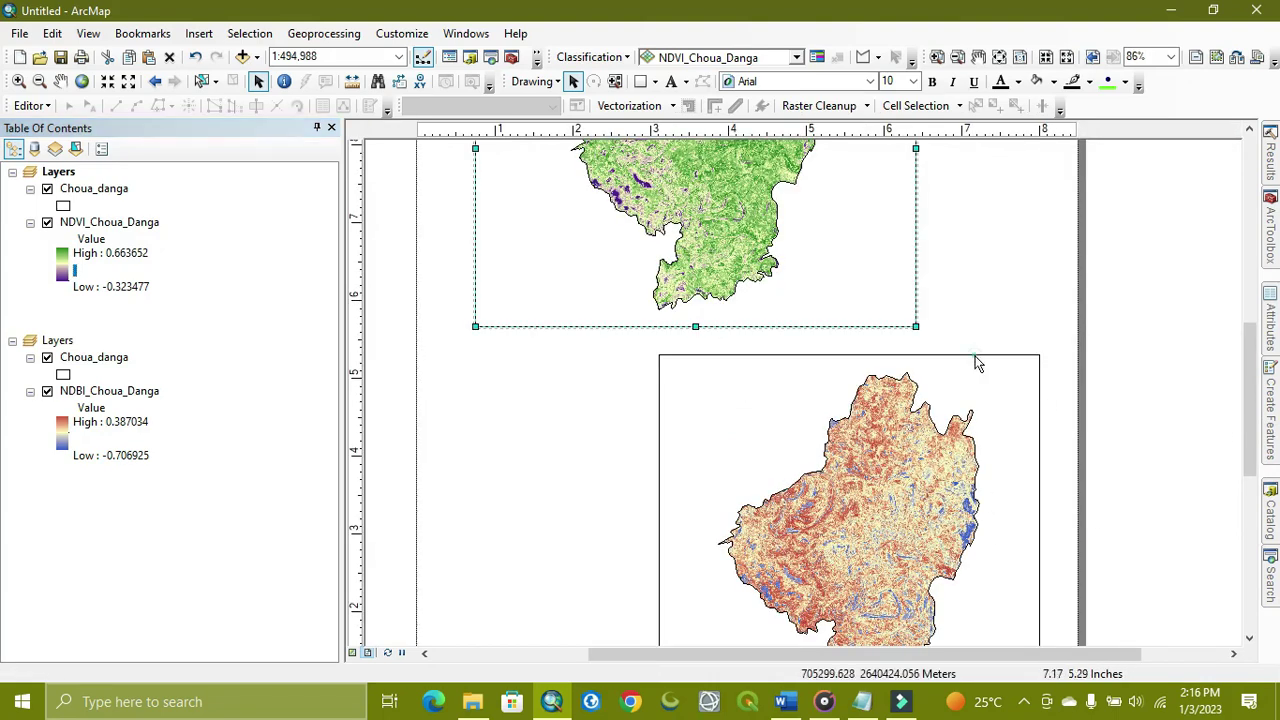
Drag the NDBI_Choua_Danga data frame up and right so it sits beside the NDVI frame
left_click_drag(975, 360, 1049, 149)
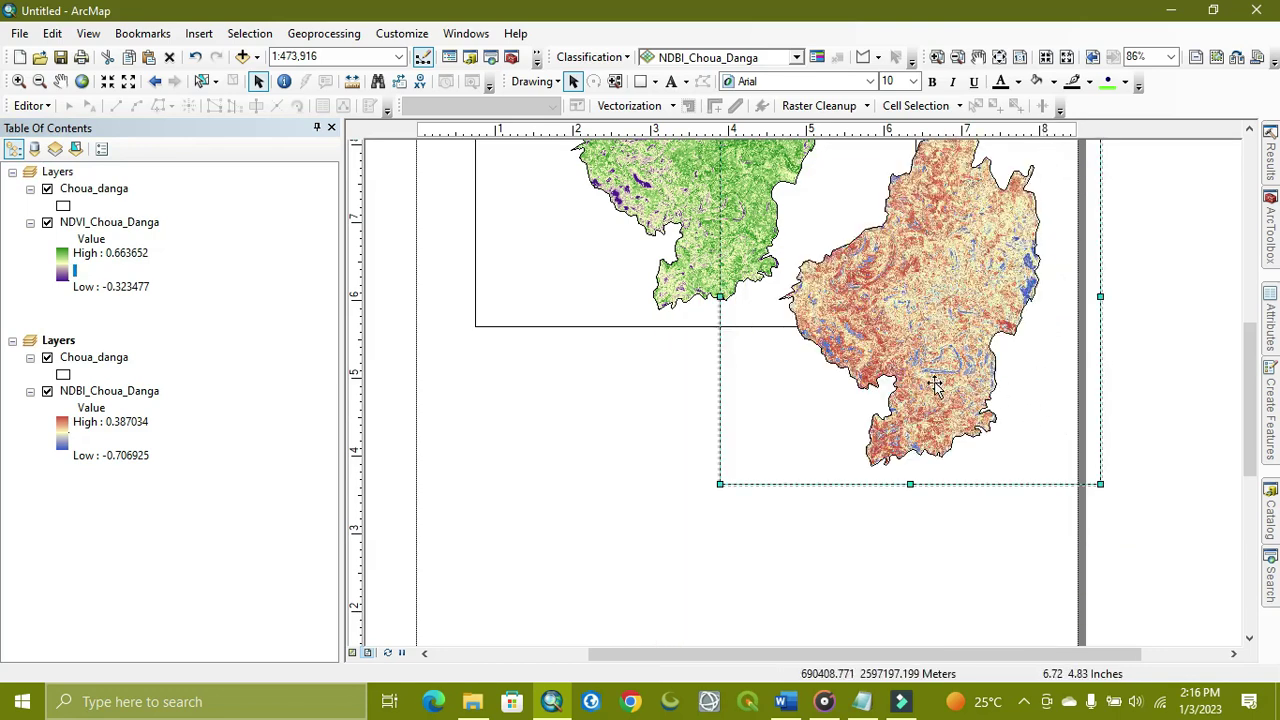
scroll(926, 373, "up", 3)
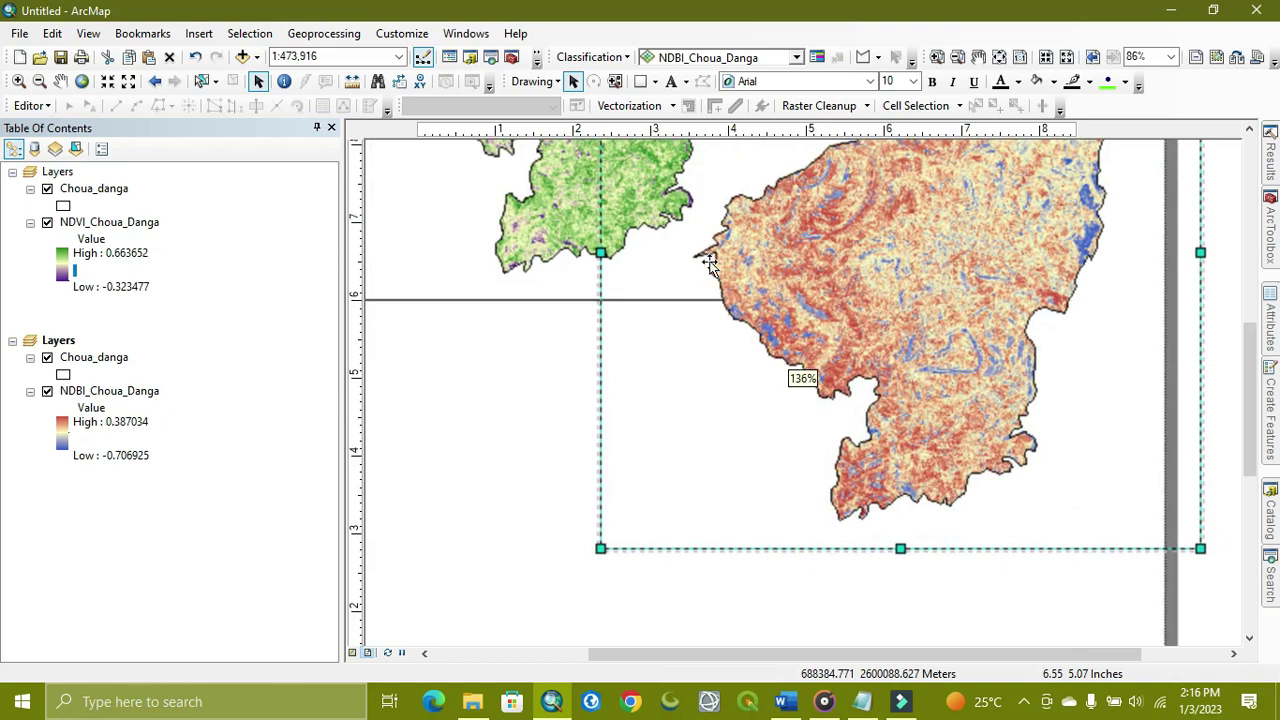
scroll(1030, 450, "up", 2)
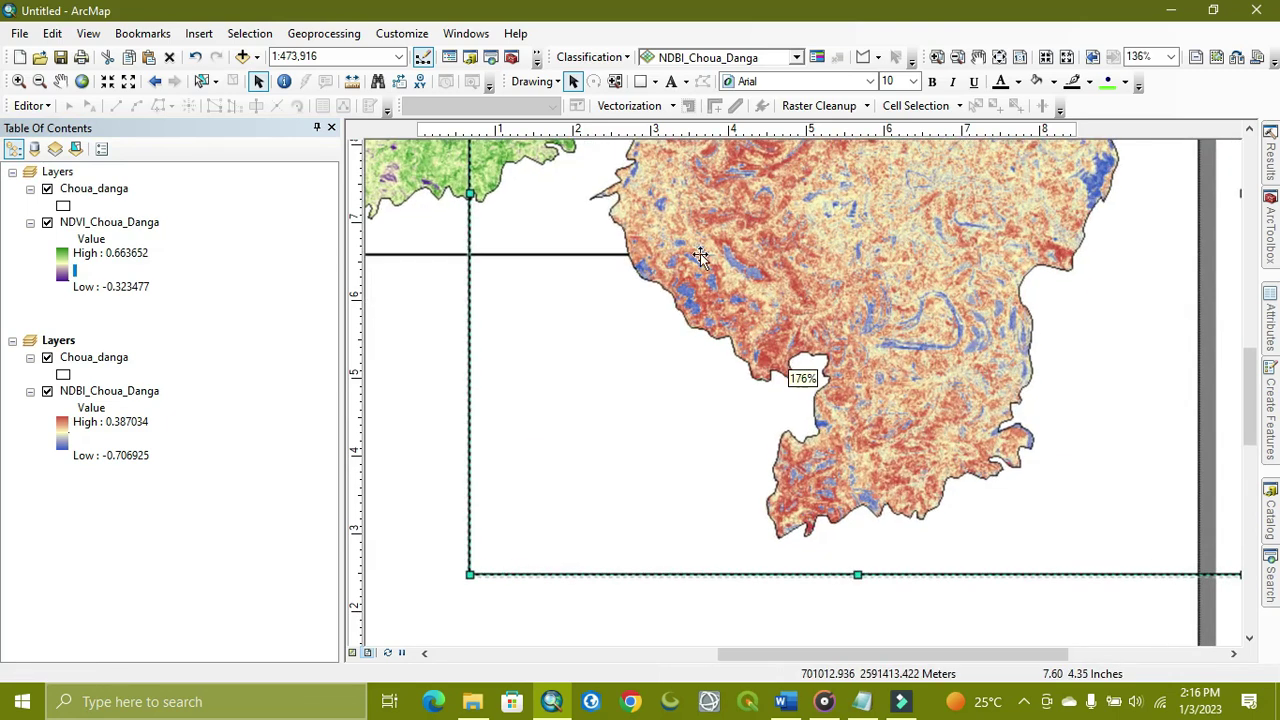